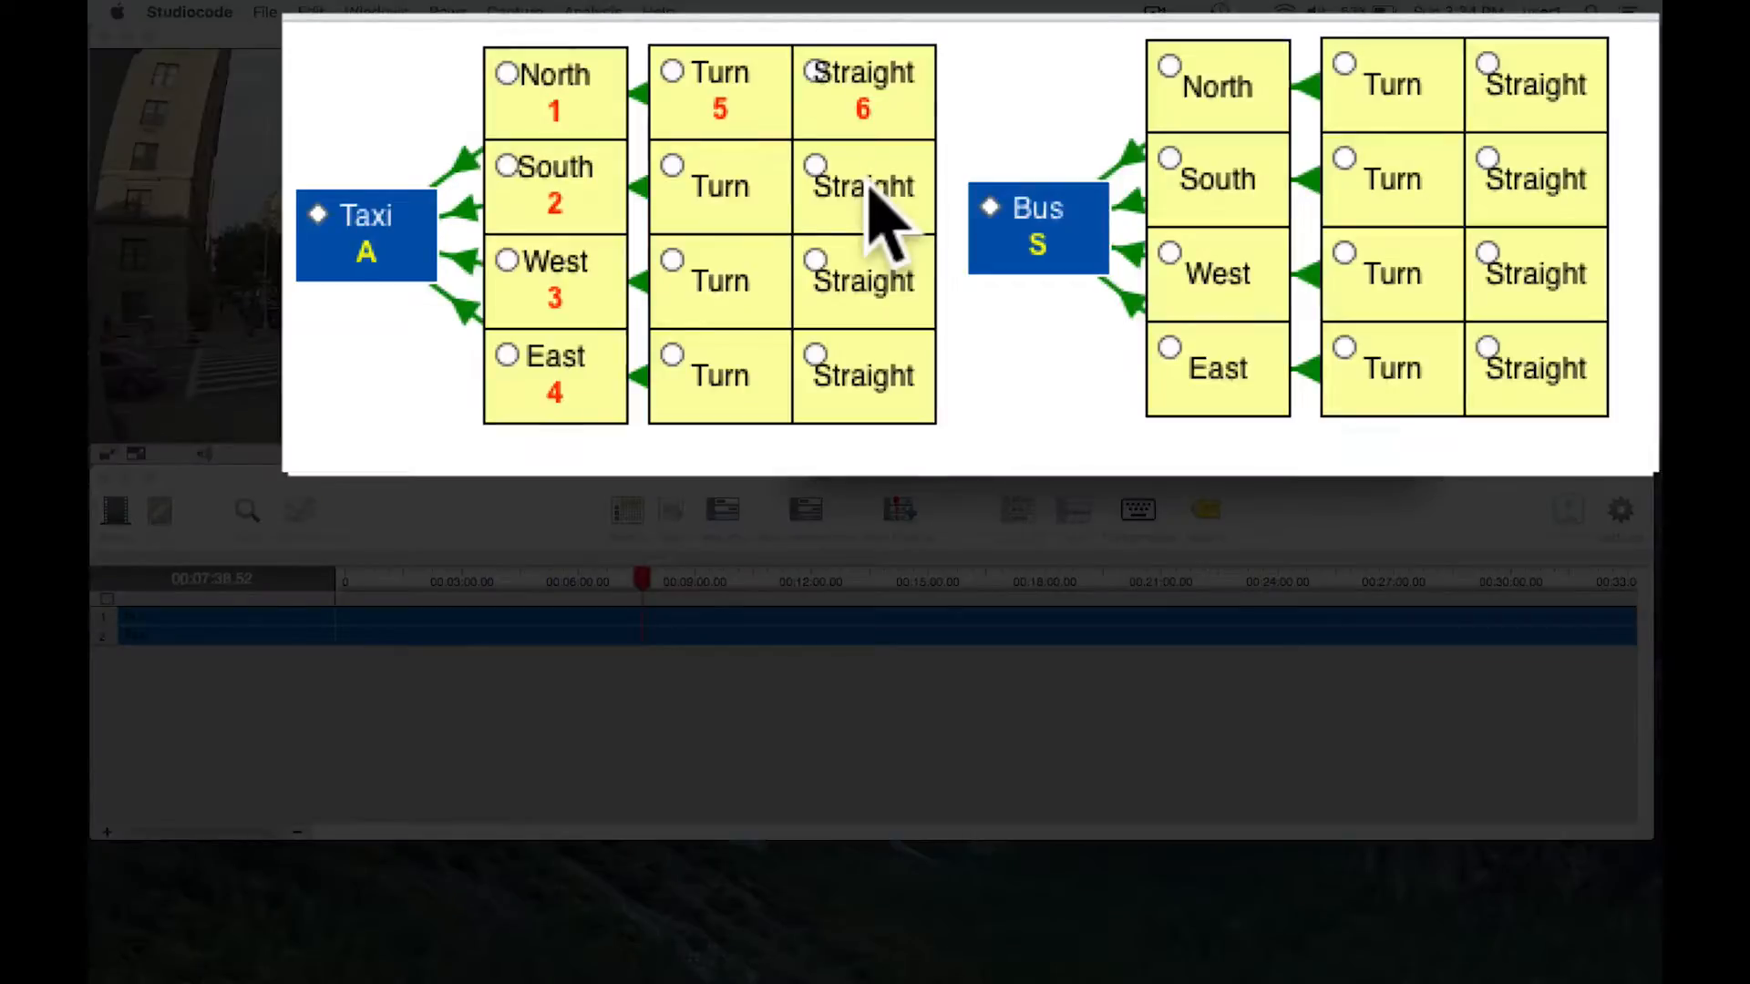
- Record overlapping Taxi and Bus instances, labelling the taxi South and Straight and the bus North and Straight, and inspect both instances' labels
{"action": "key", "text": "a"}
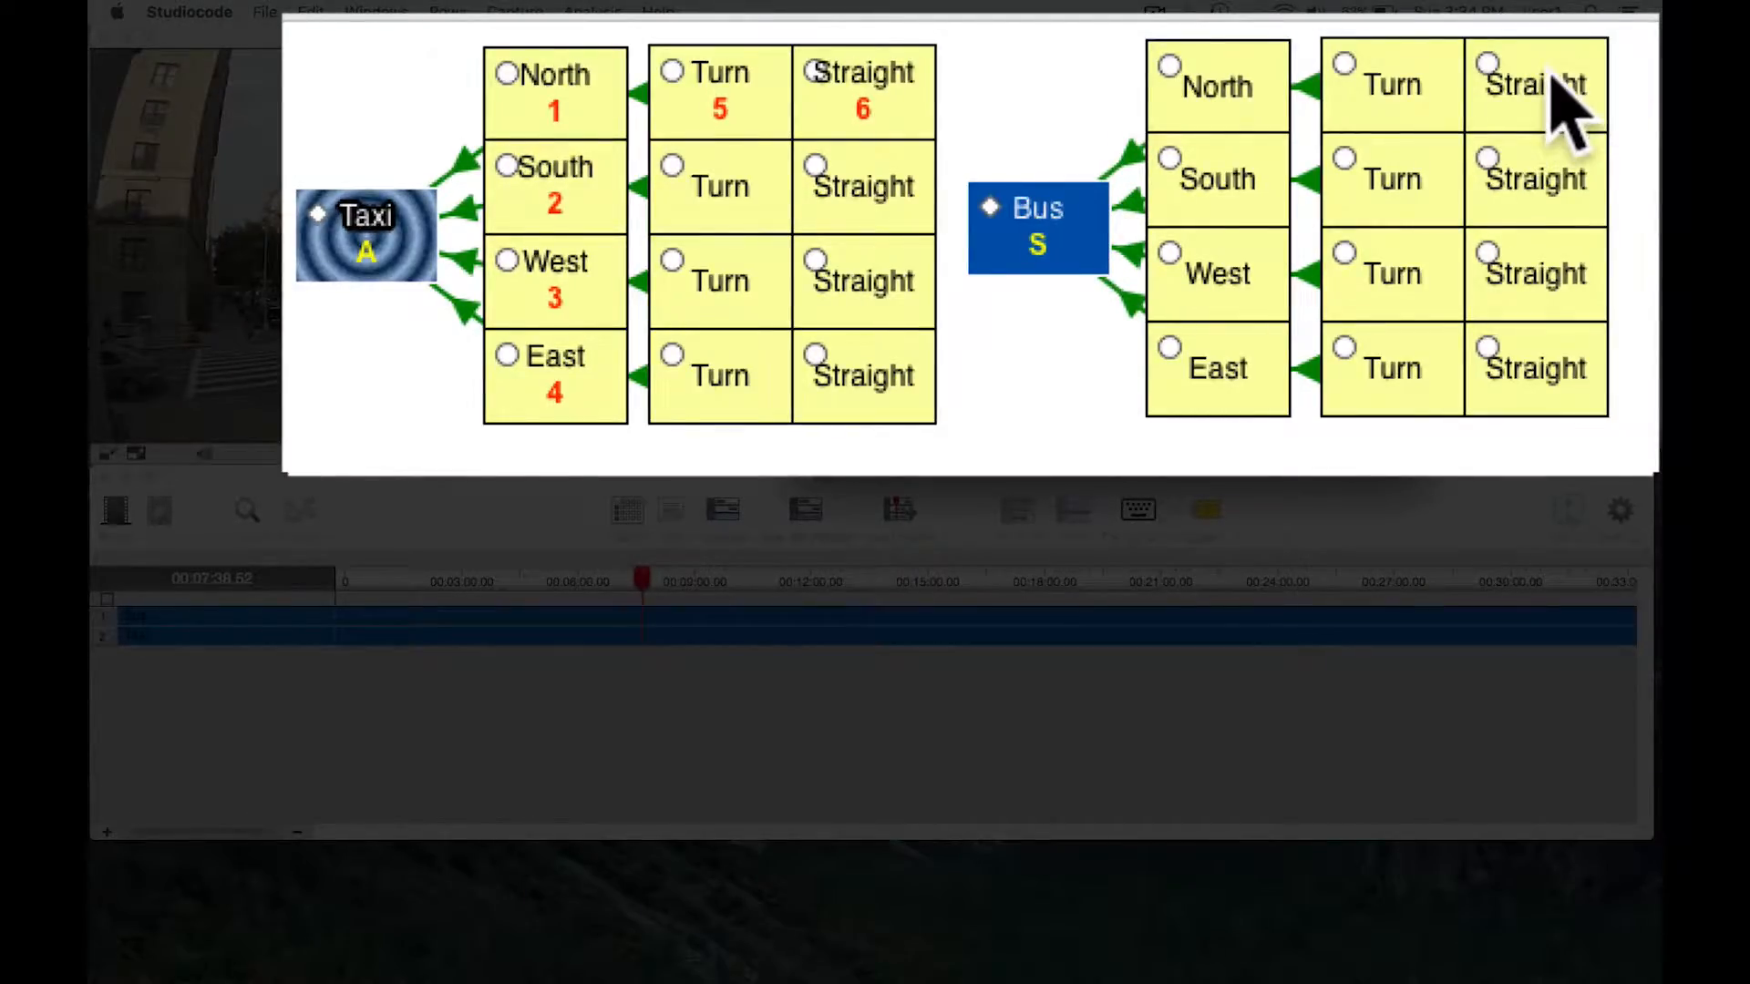
{"action": "key", "text": "s"}
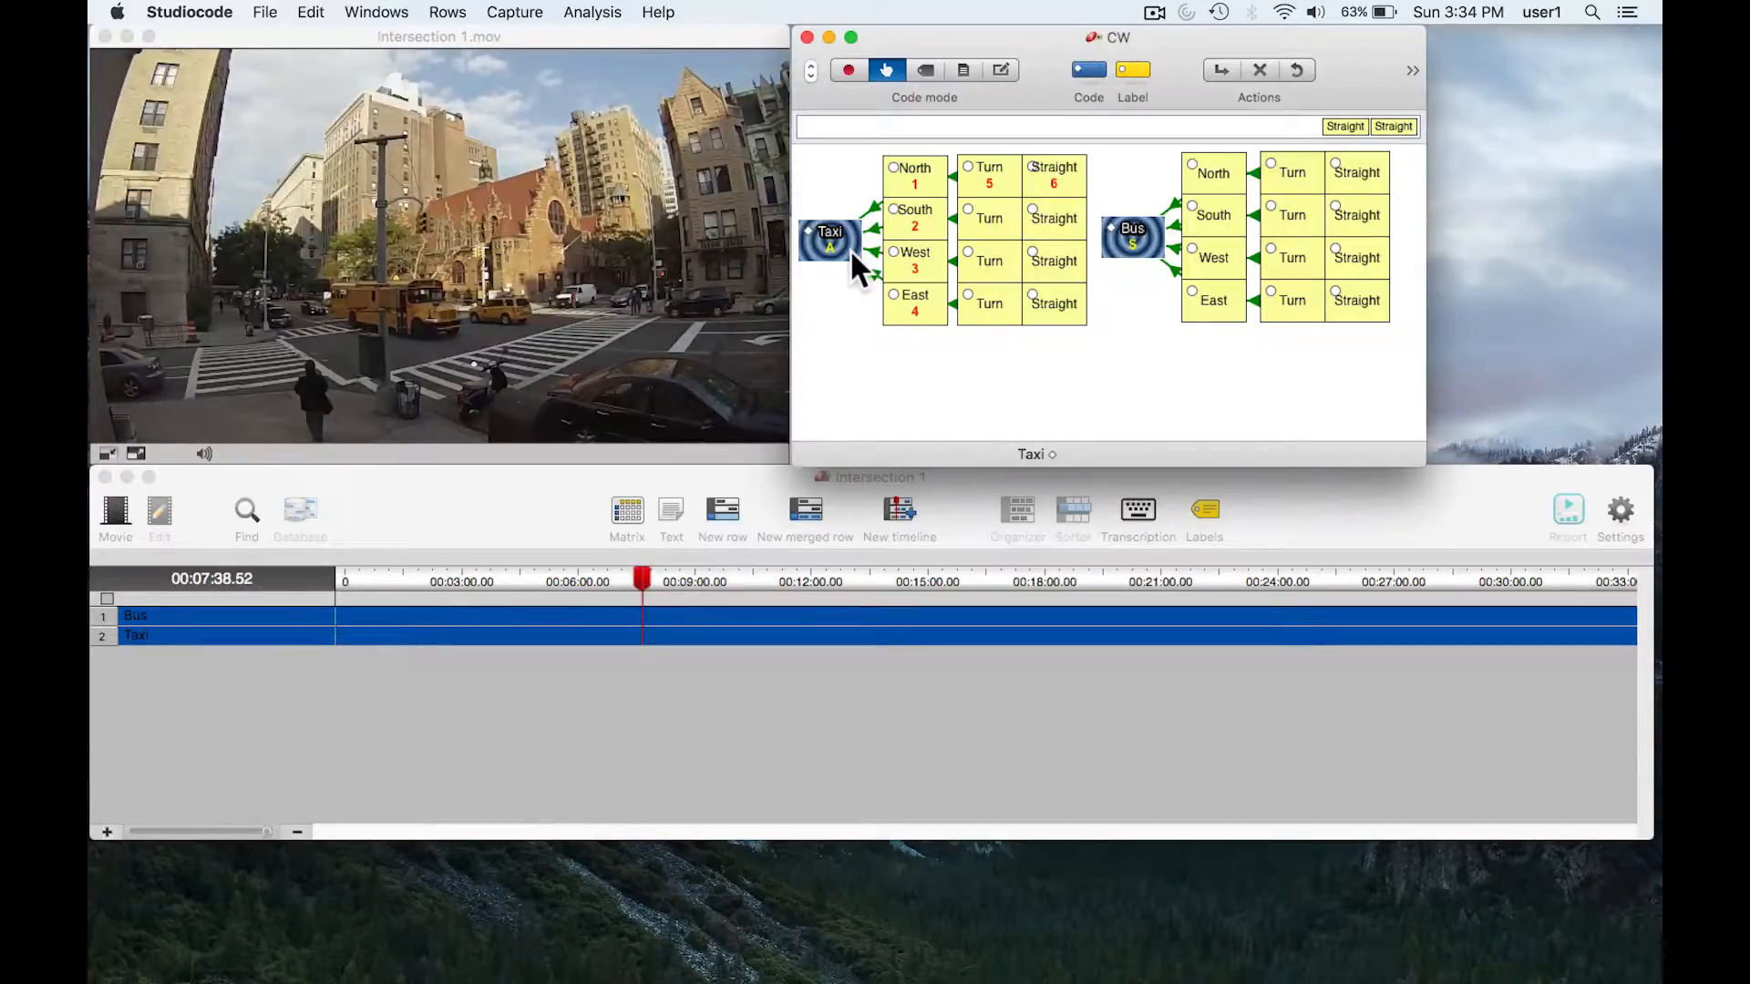
{"action": "left_click", "coordinate": [1126, 242]}
{"action": "left_click", "coordinate": [827, 239]}
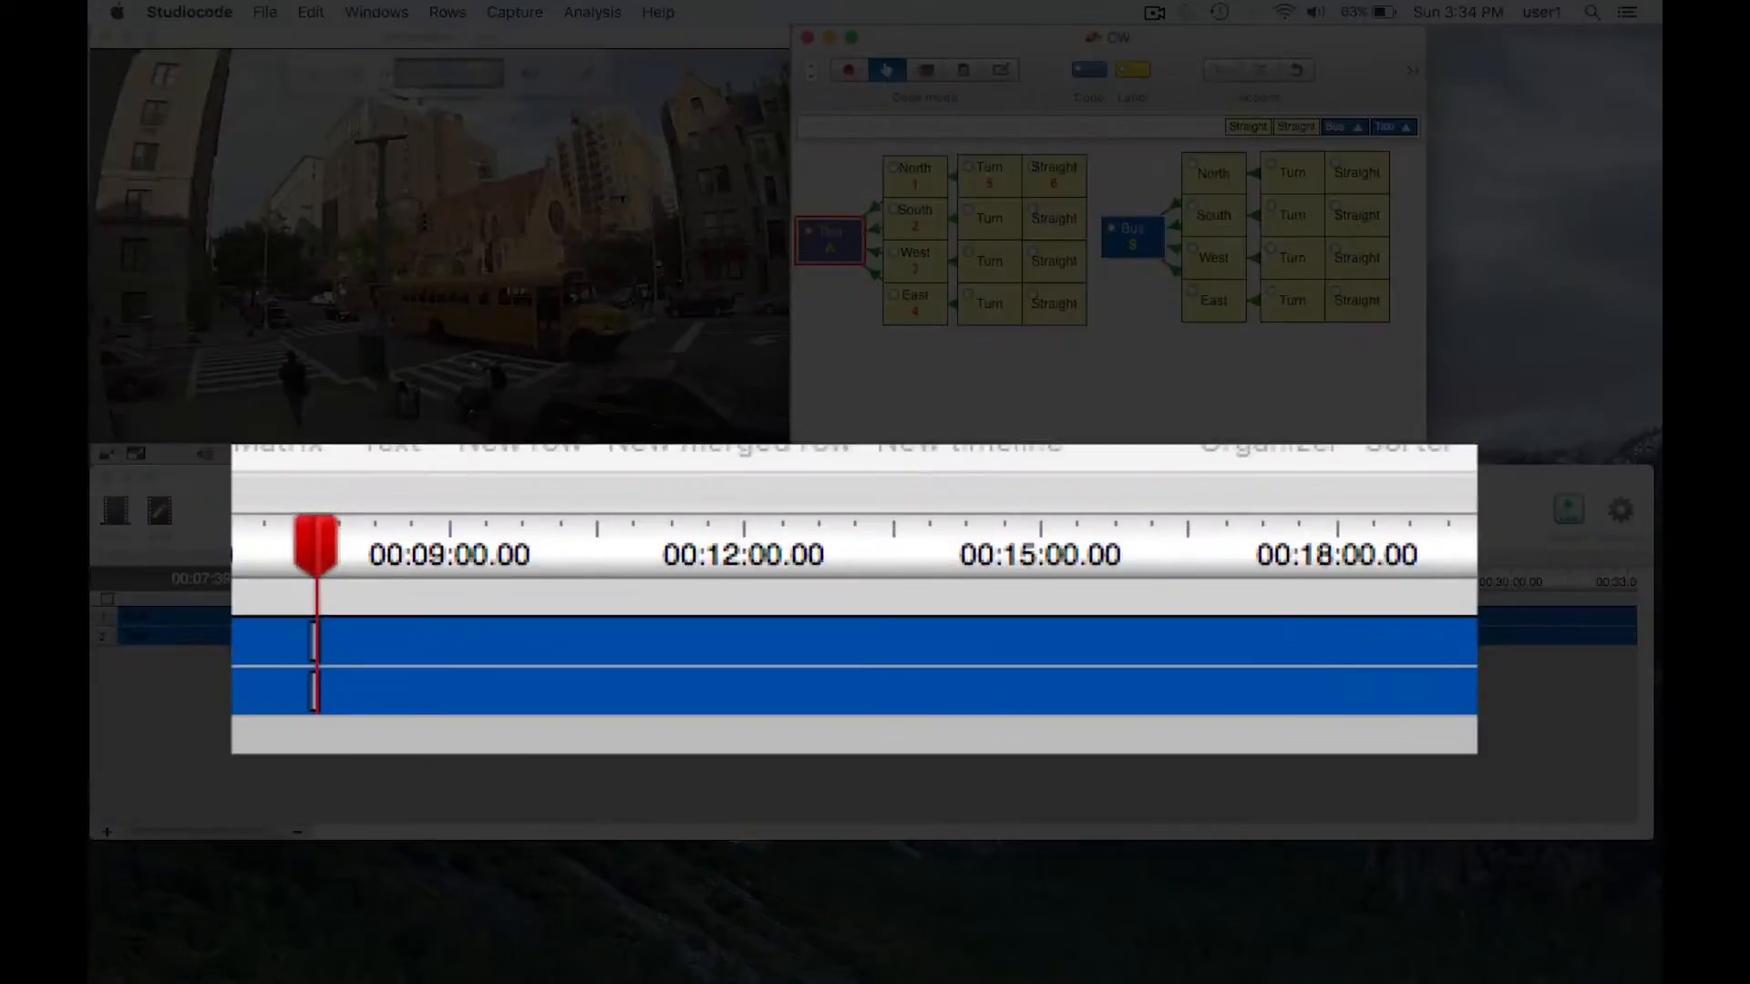
{"action": "mouse_move", "coordinate": [309, 644]}
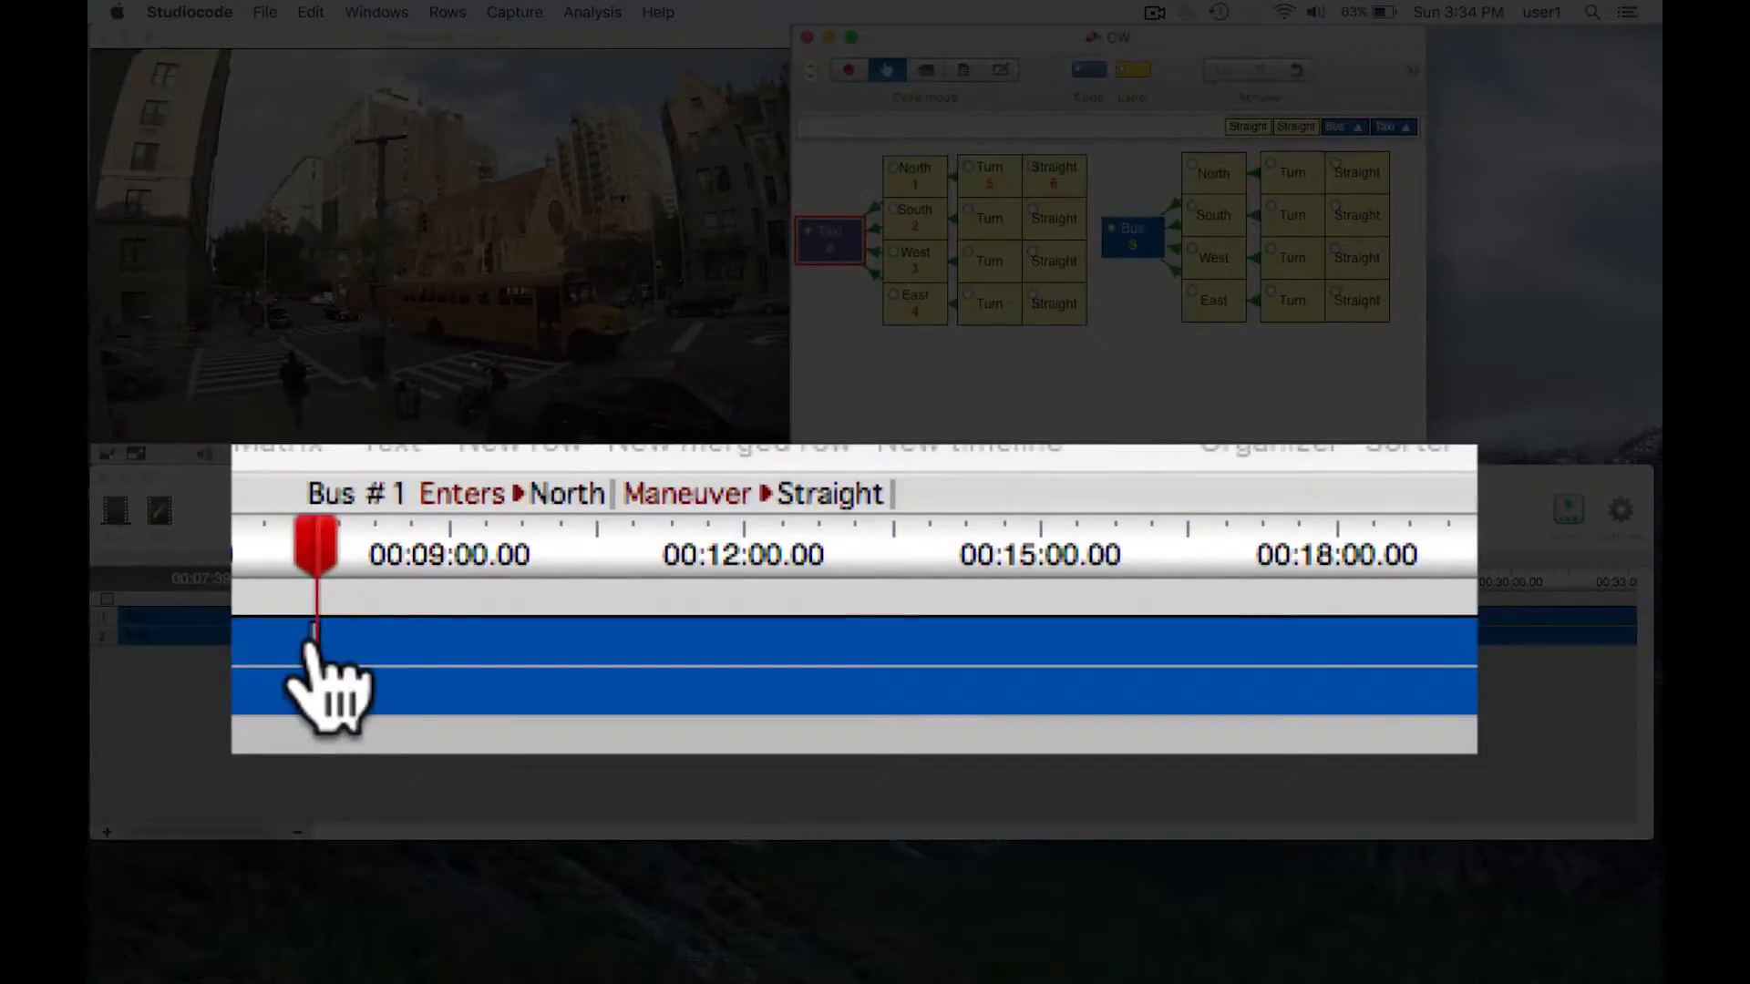
{"action": "mouse_move", "coordinate": [310, 713]}
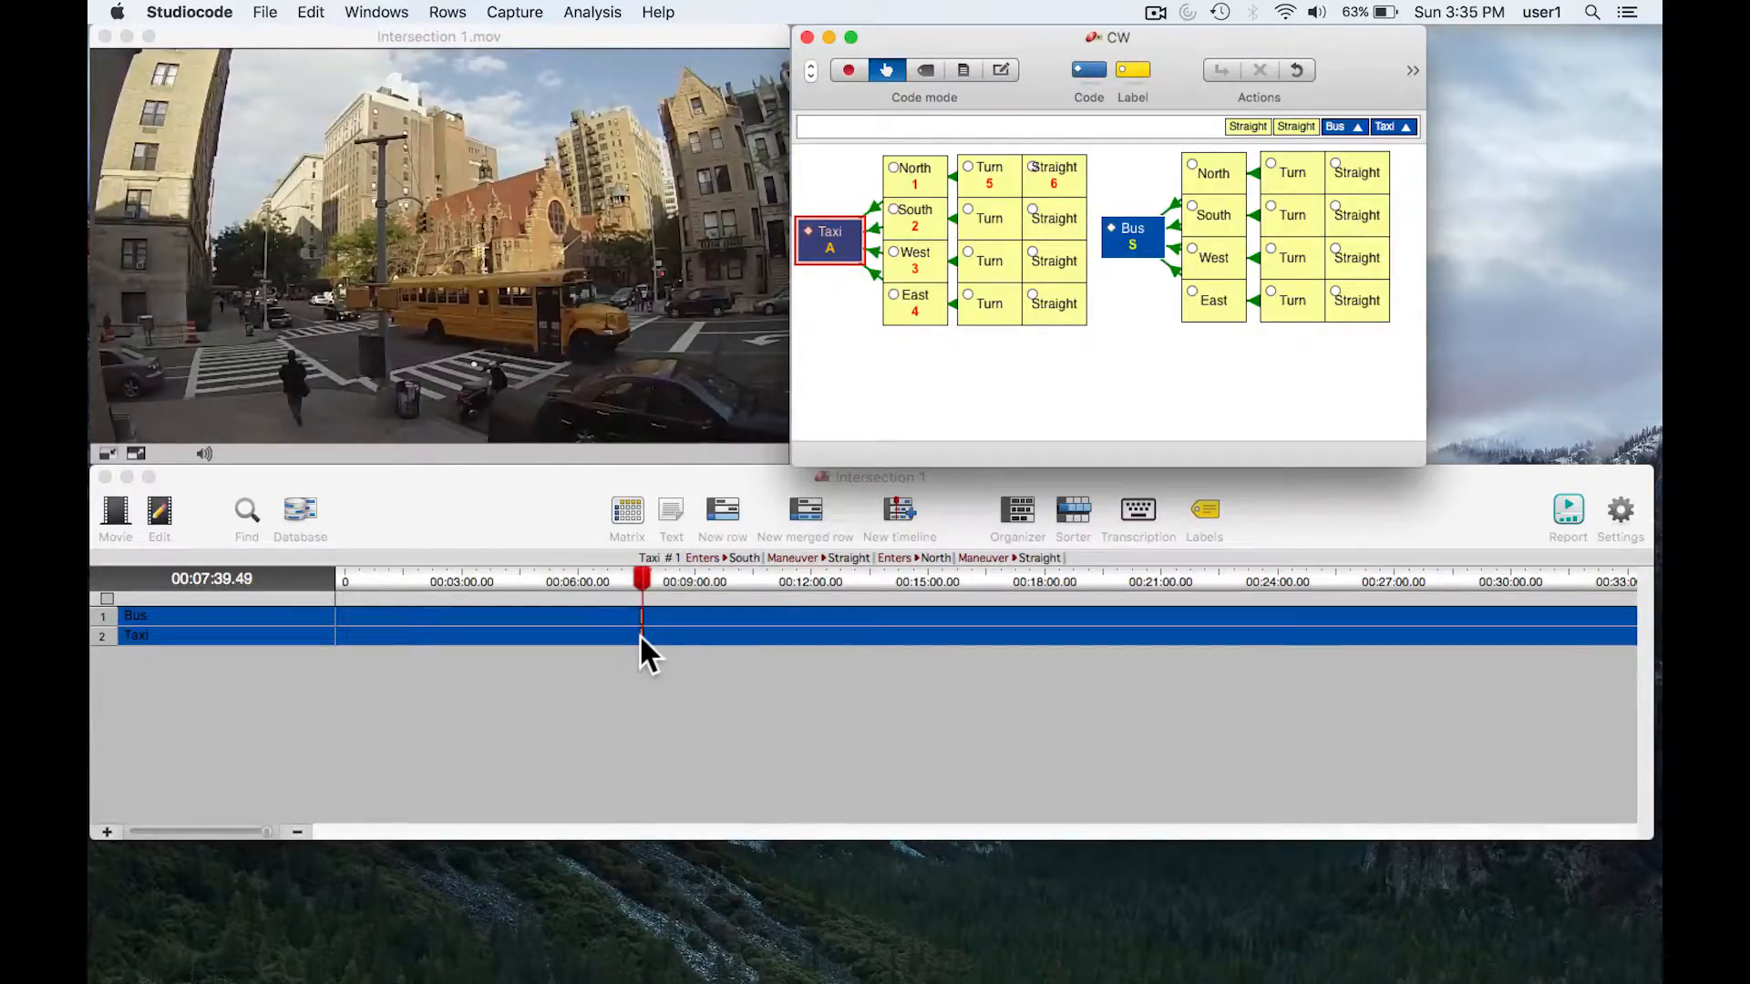
- In edit mode, add an exclusive link from the Straight button in the Bus group's North row to the Bus code button
{"action": "left_click", "coordinate": [1006, 68]}
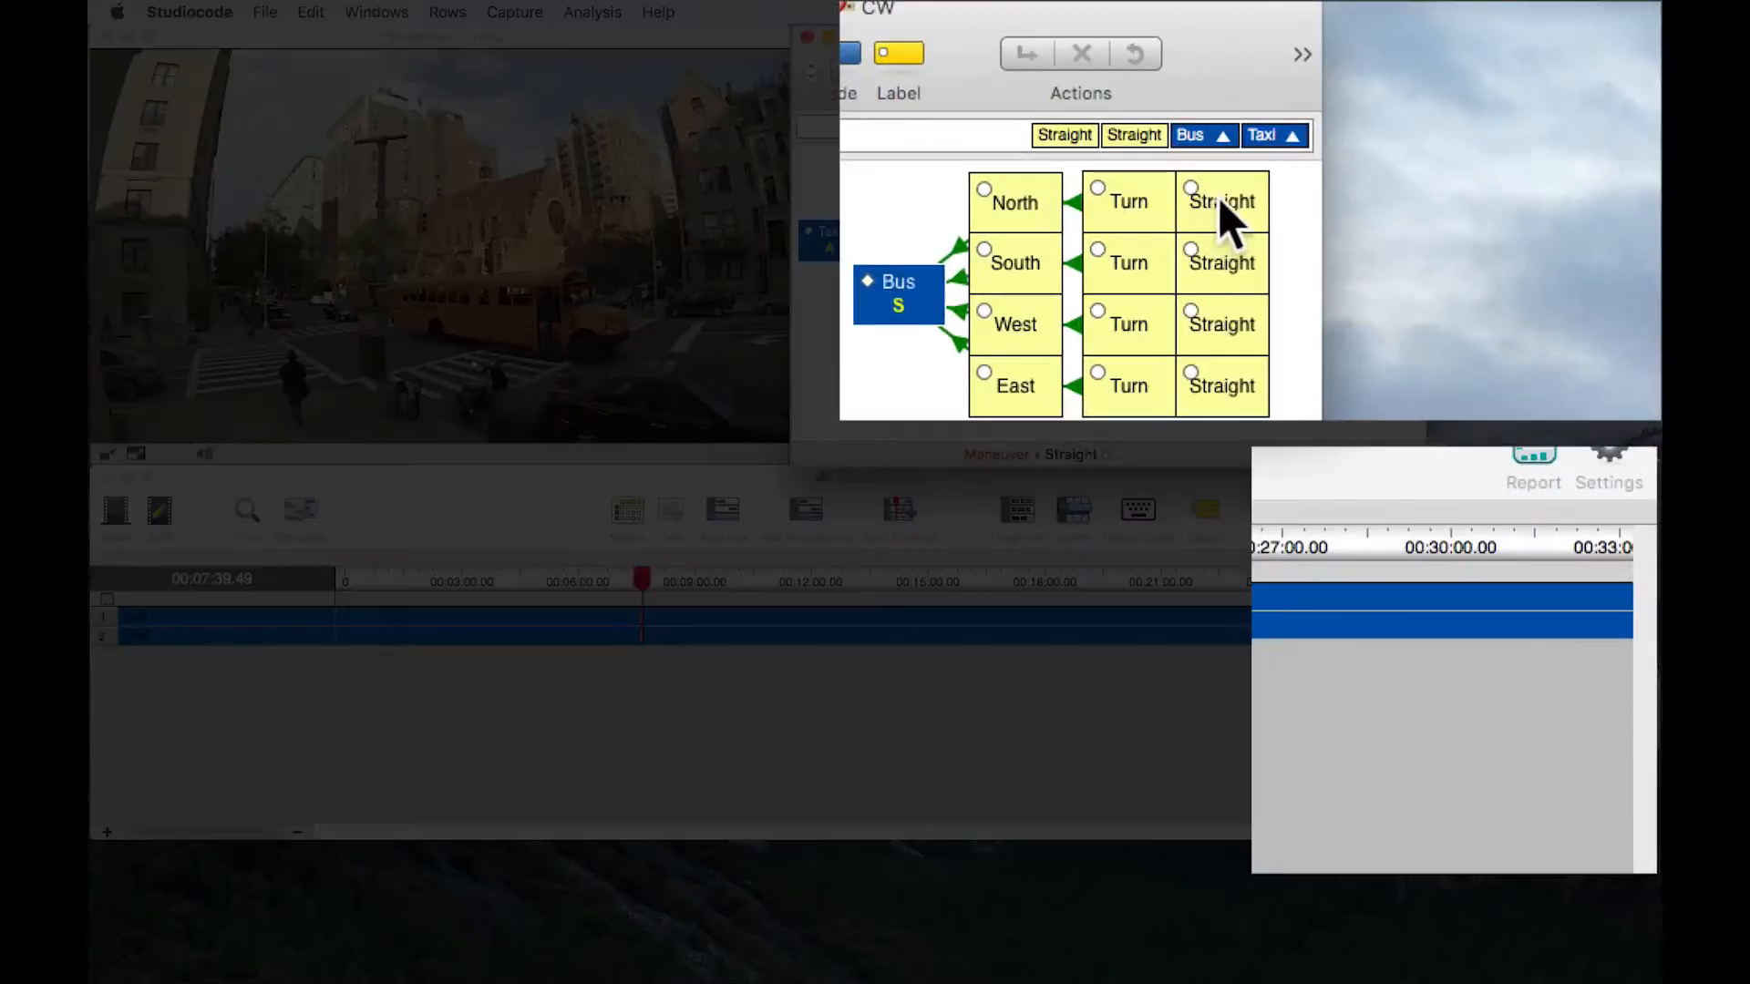
{"action": "double_click", "coordinate": [1358, 171]}
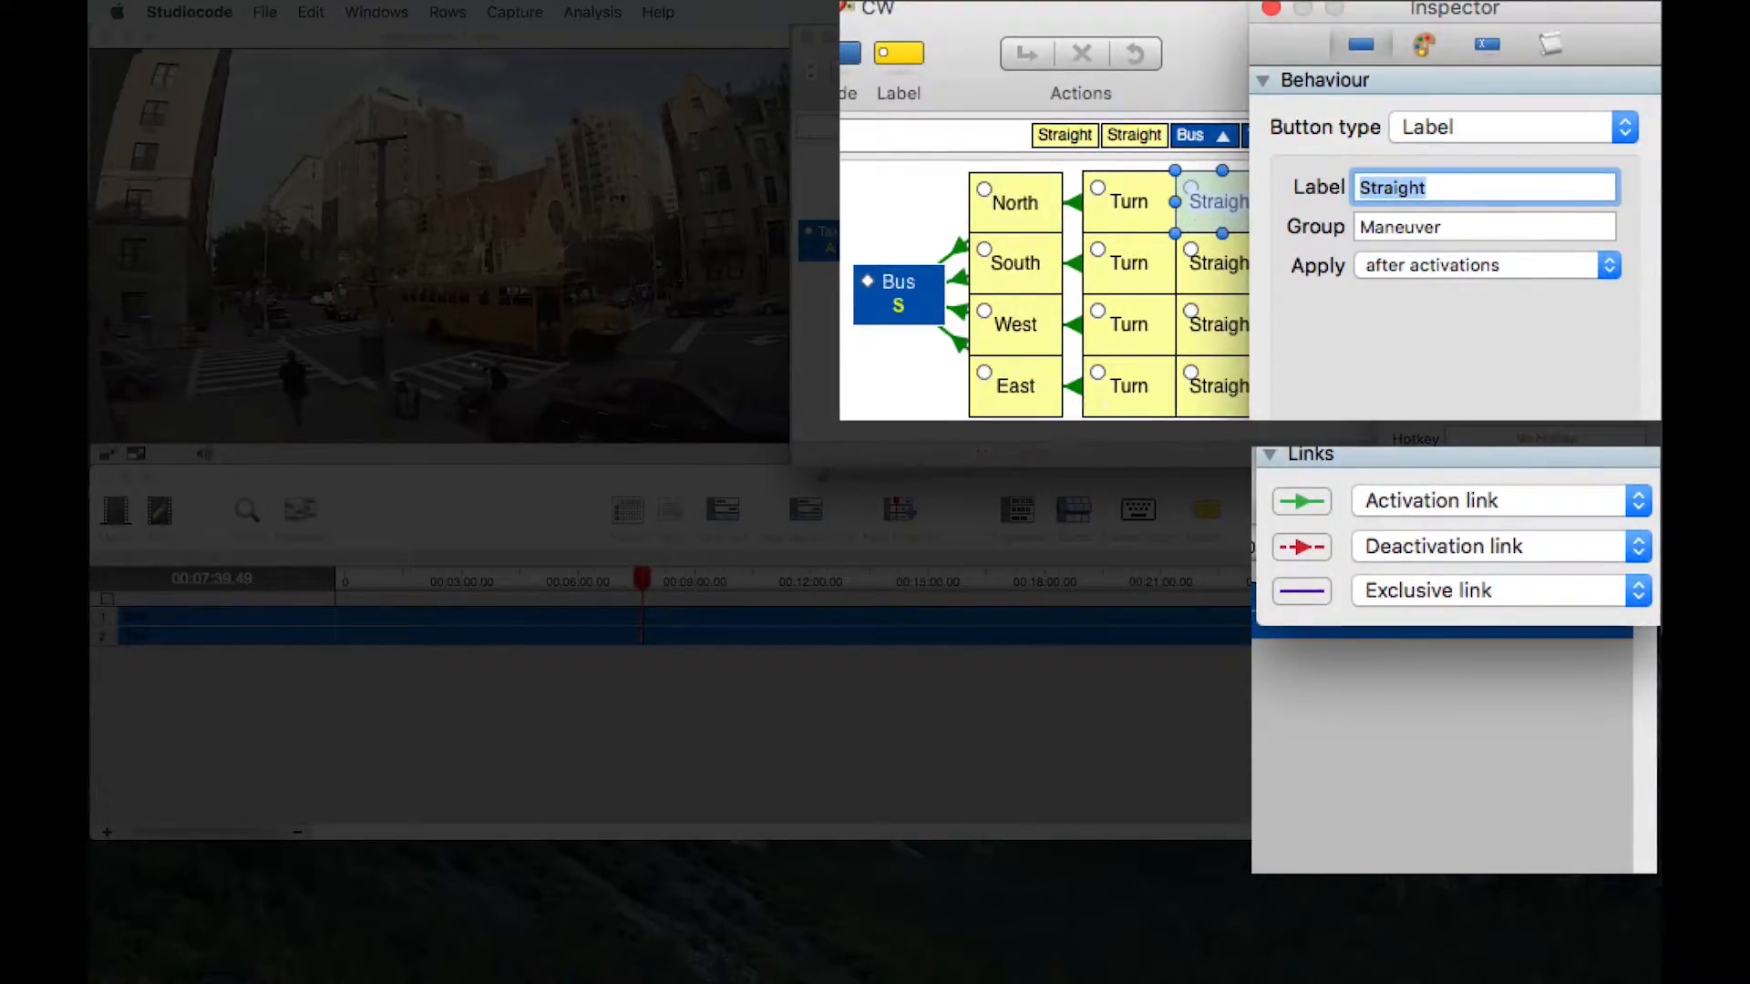
{"action": "left_click", "coordinate": [1463, 597]}
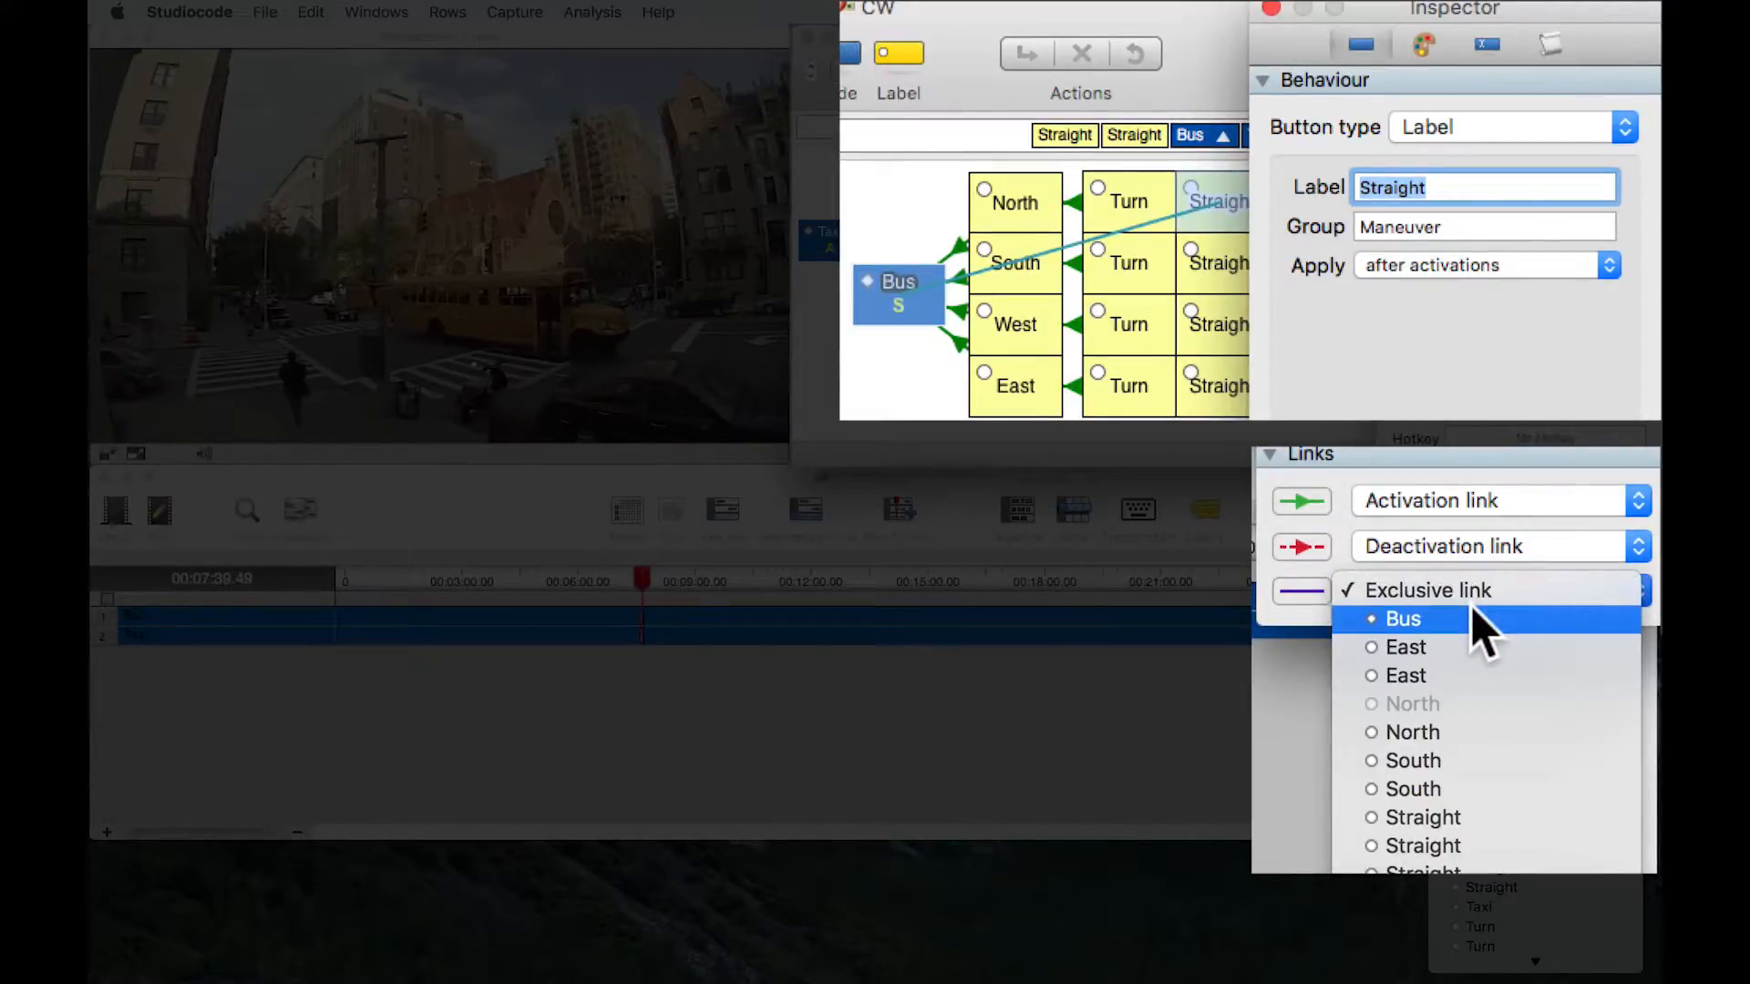
{"action": "left_click", "coordinate": [1472, 607]}
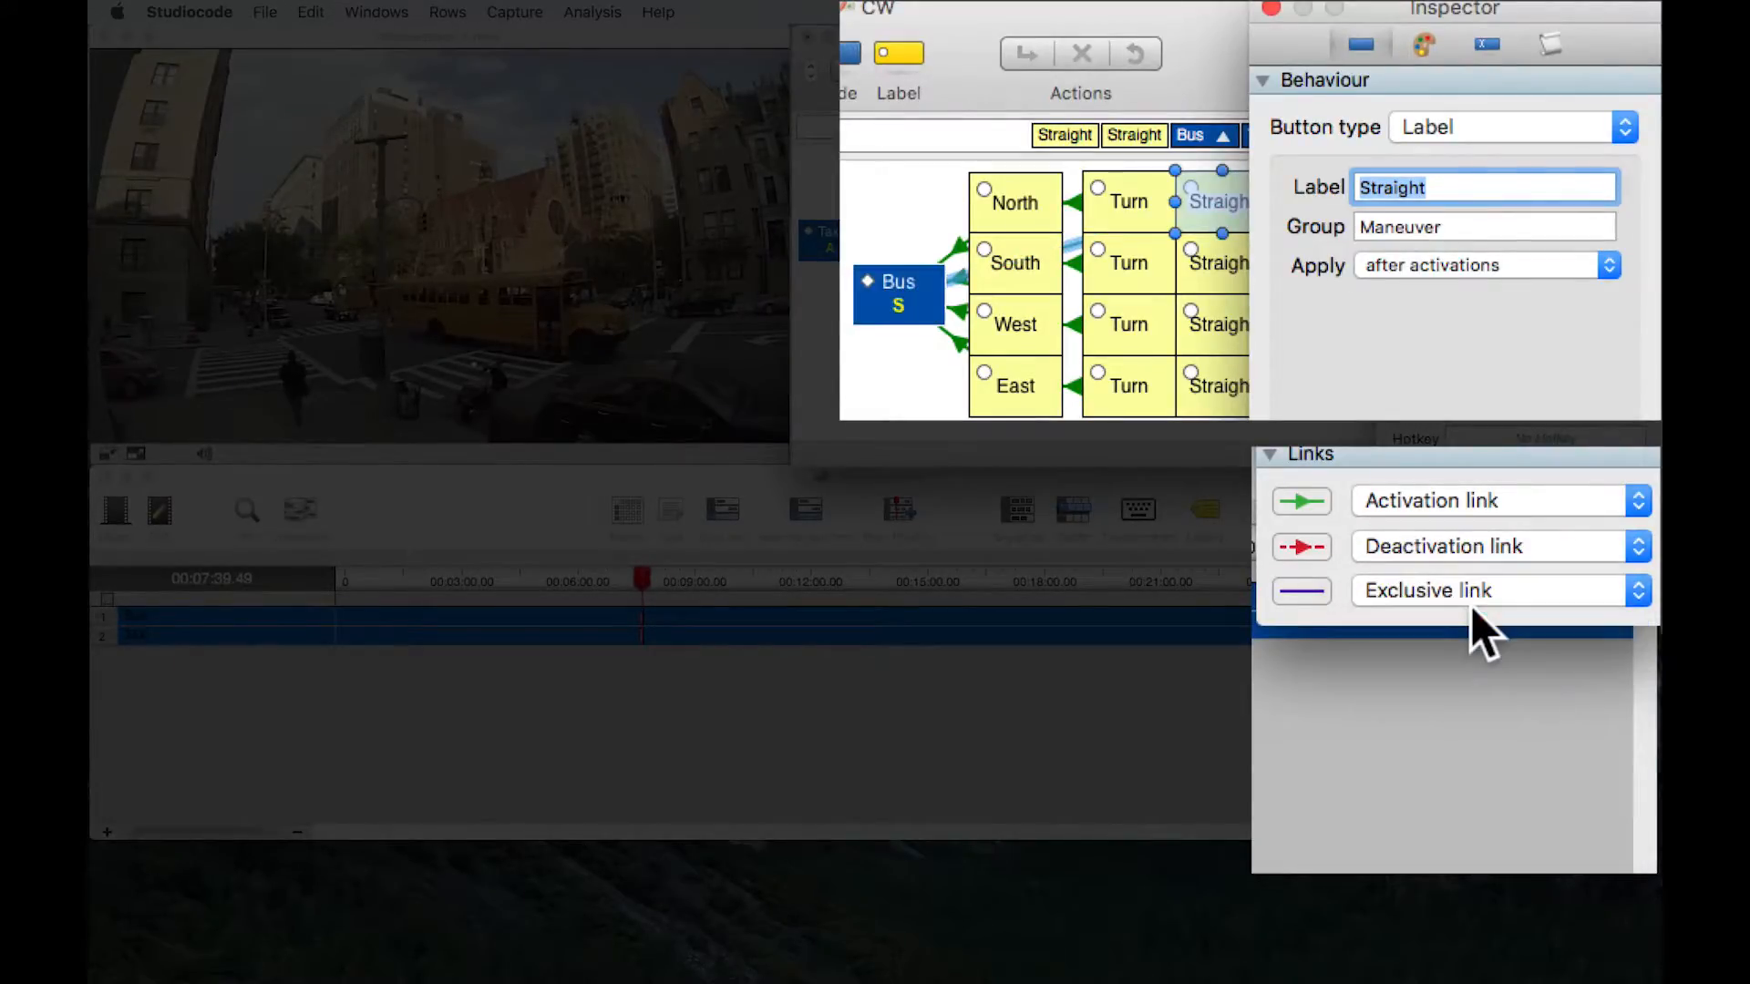
- Add exclusive links to the Bus code button from the Turn and North buttons in the Bus group's North row
{"action": "left_click", "coordinate": [1123, 198]}
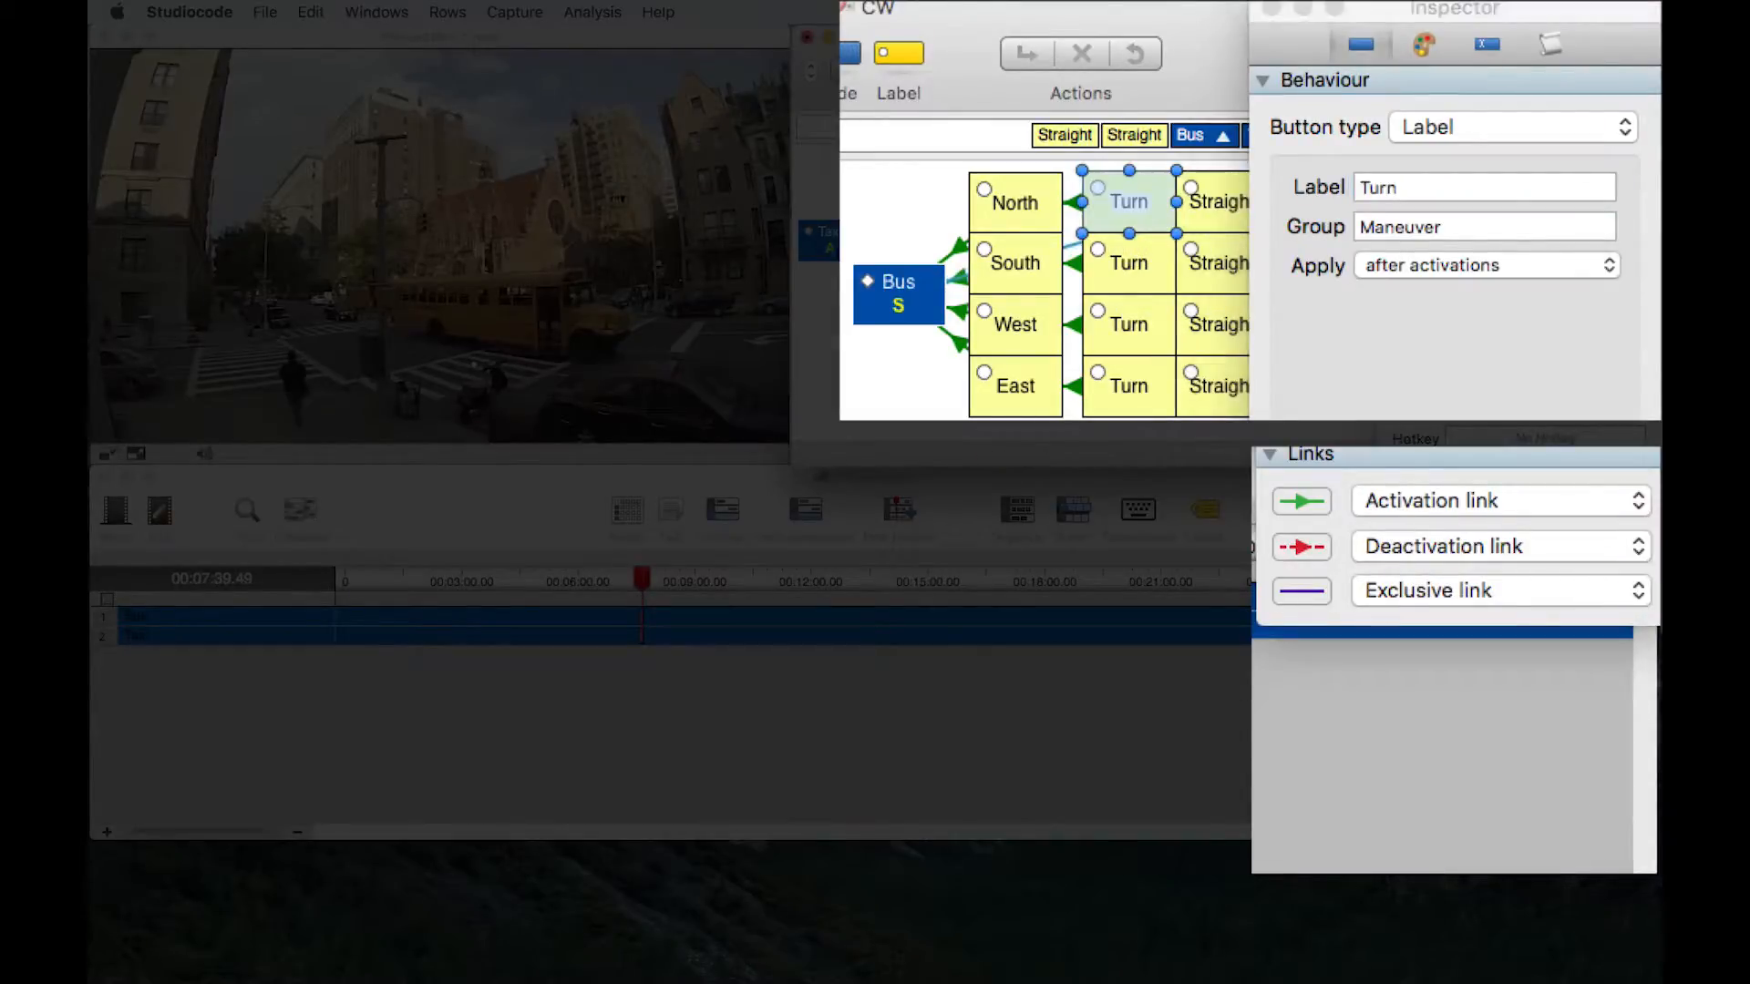
{"action": "left_click", "coordinate": [1462, 590]}
{"action": "left_click", "coordinate": [1462, 609]}
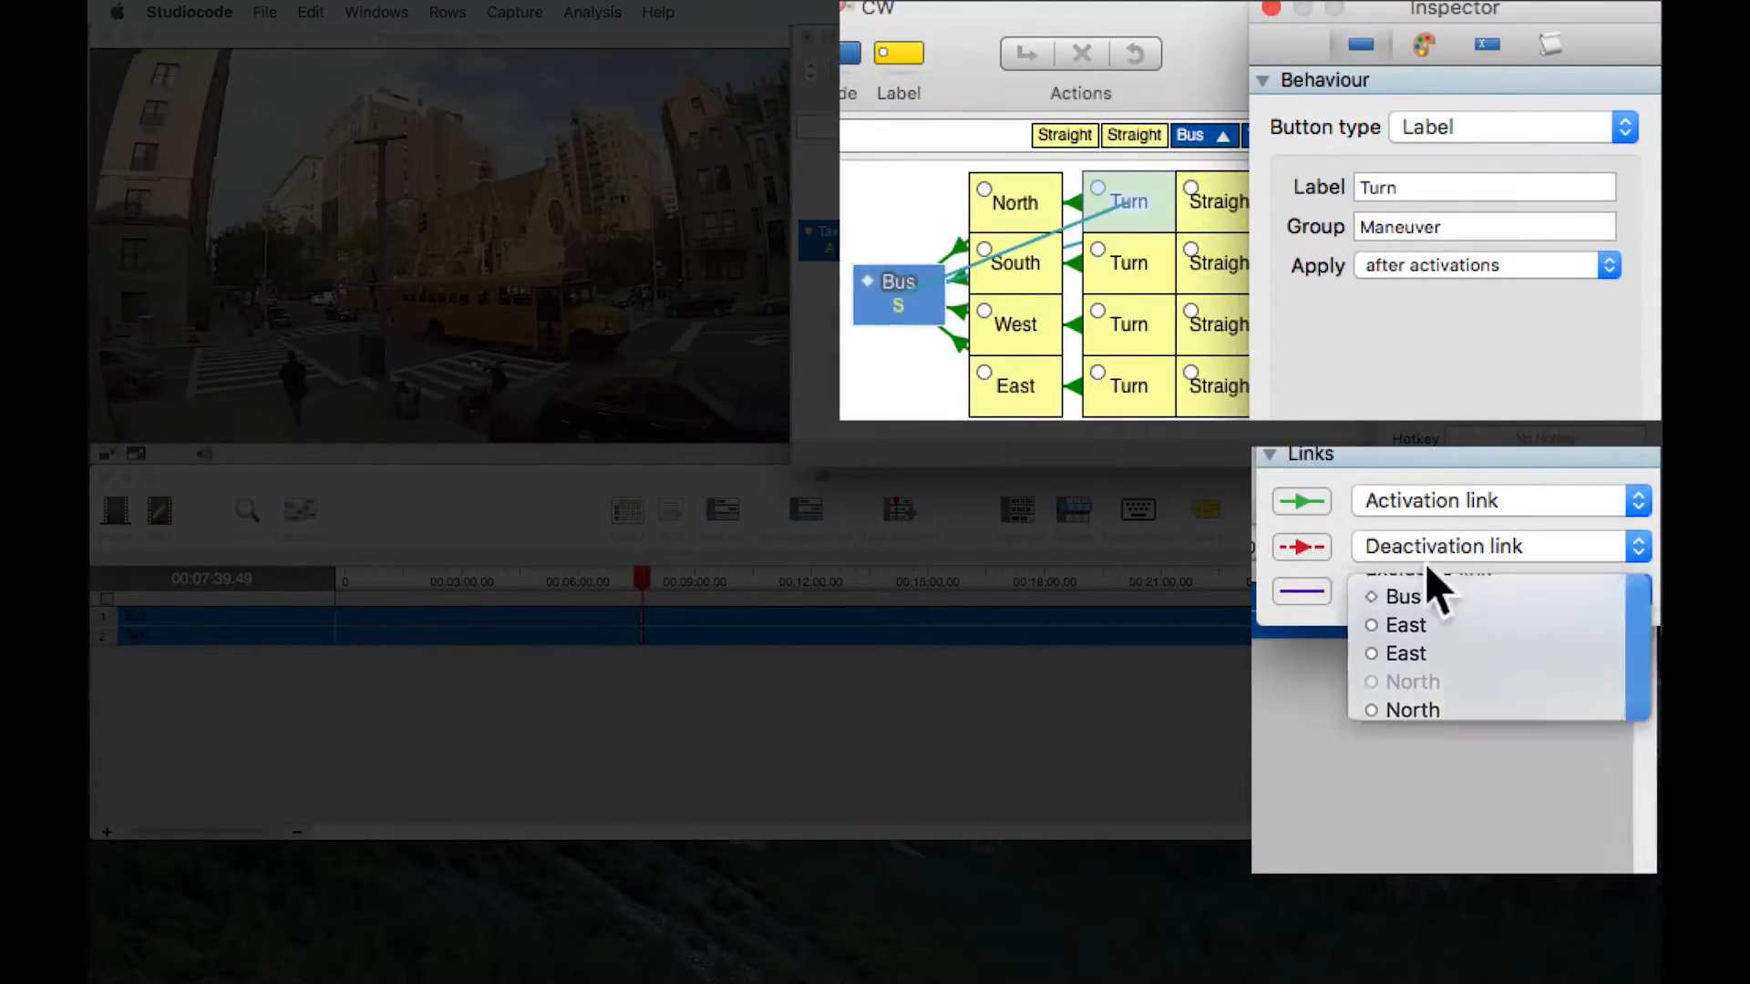
{"action": "left_click", "coordinate": [1030, 180]}
{"action": "left_click", "coordinate": [1432, 593]}
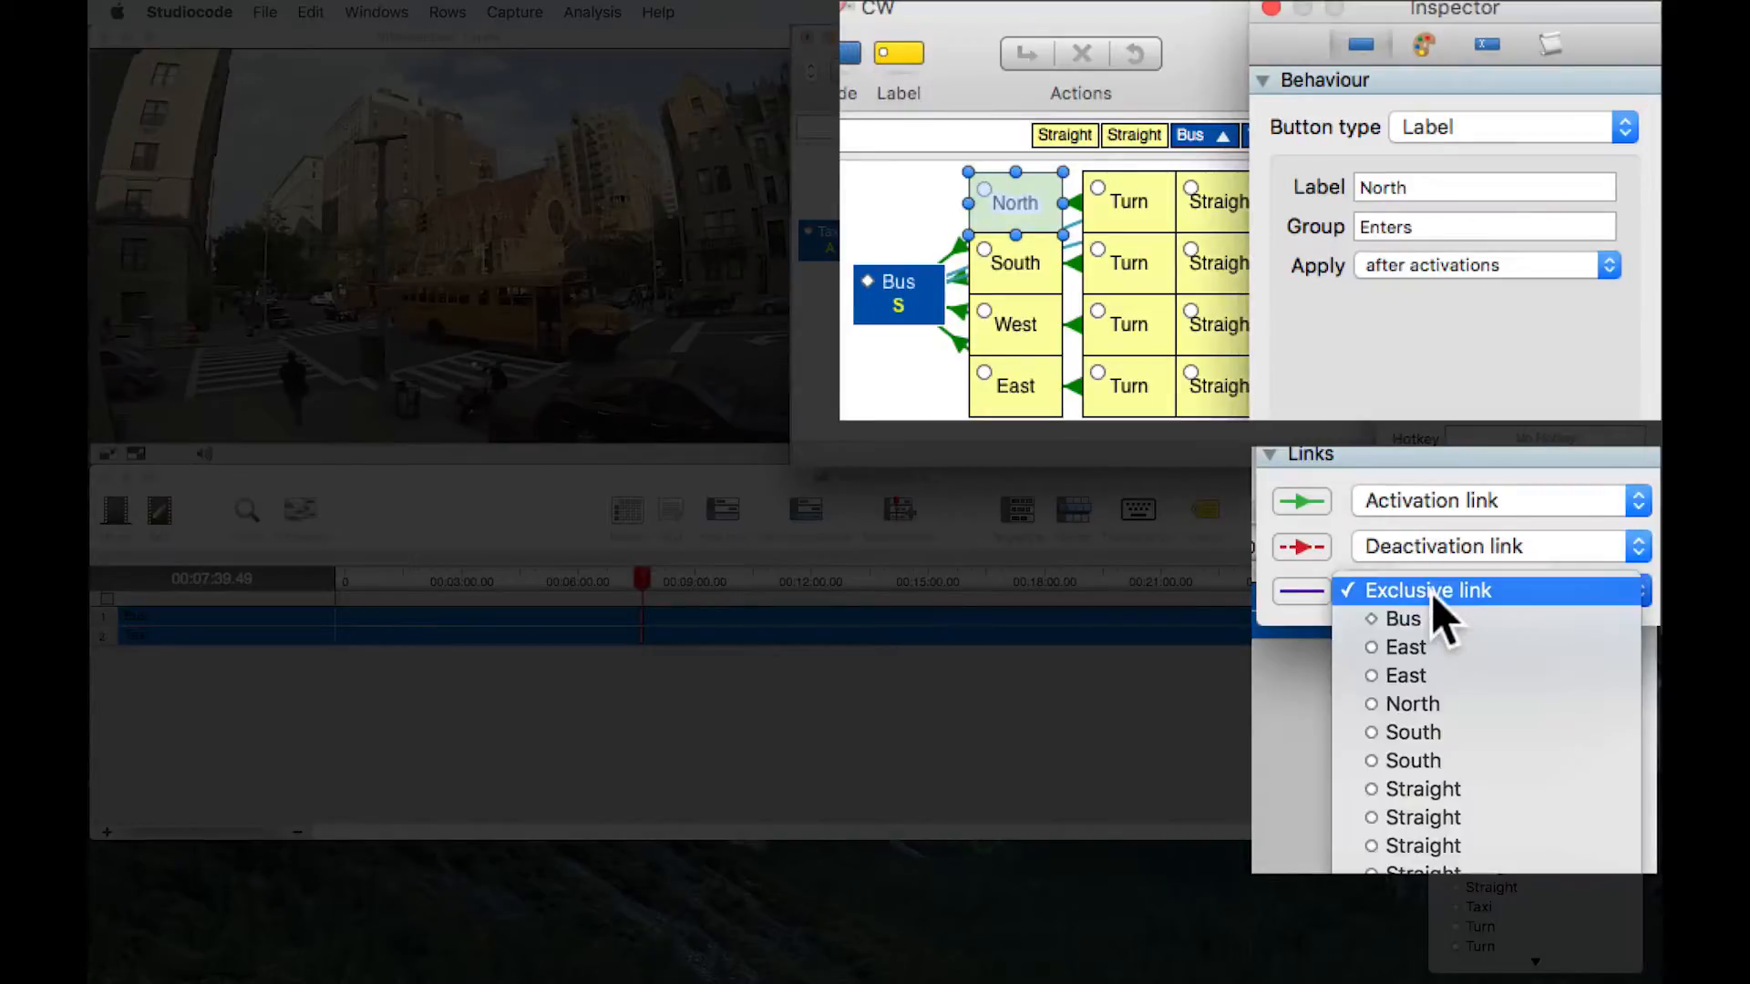
{"action": "left_click", "coordinate": [1431, 620]}
{"action": "left_click", "coordinate": [1344, 424]}
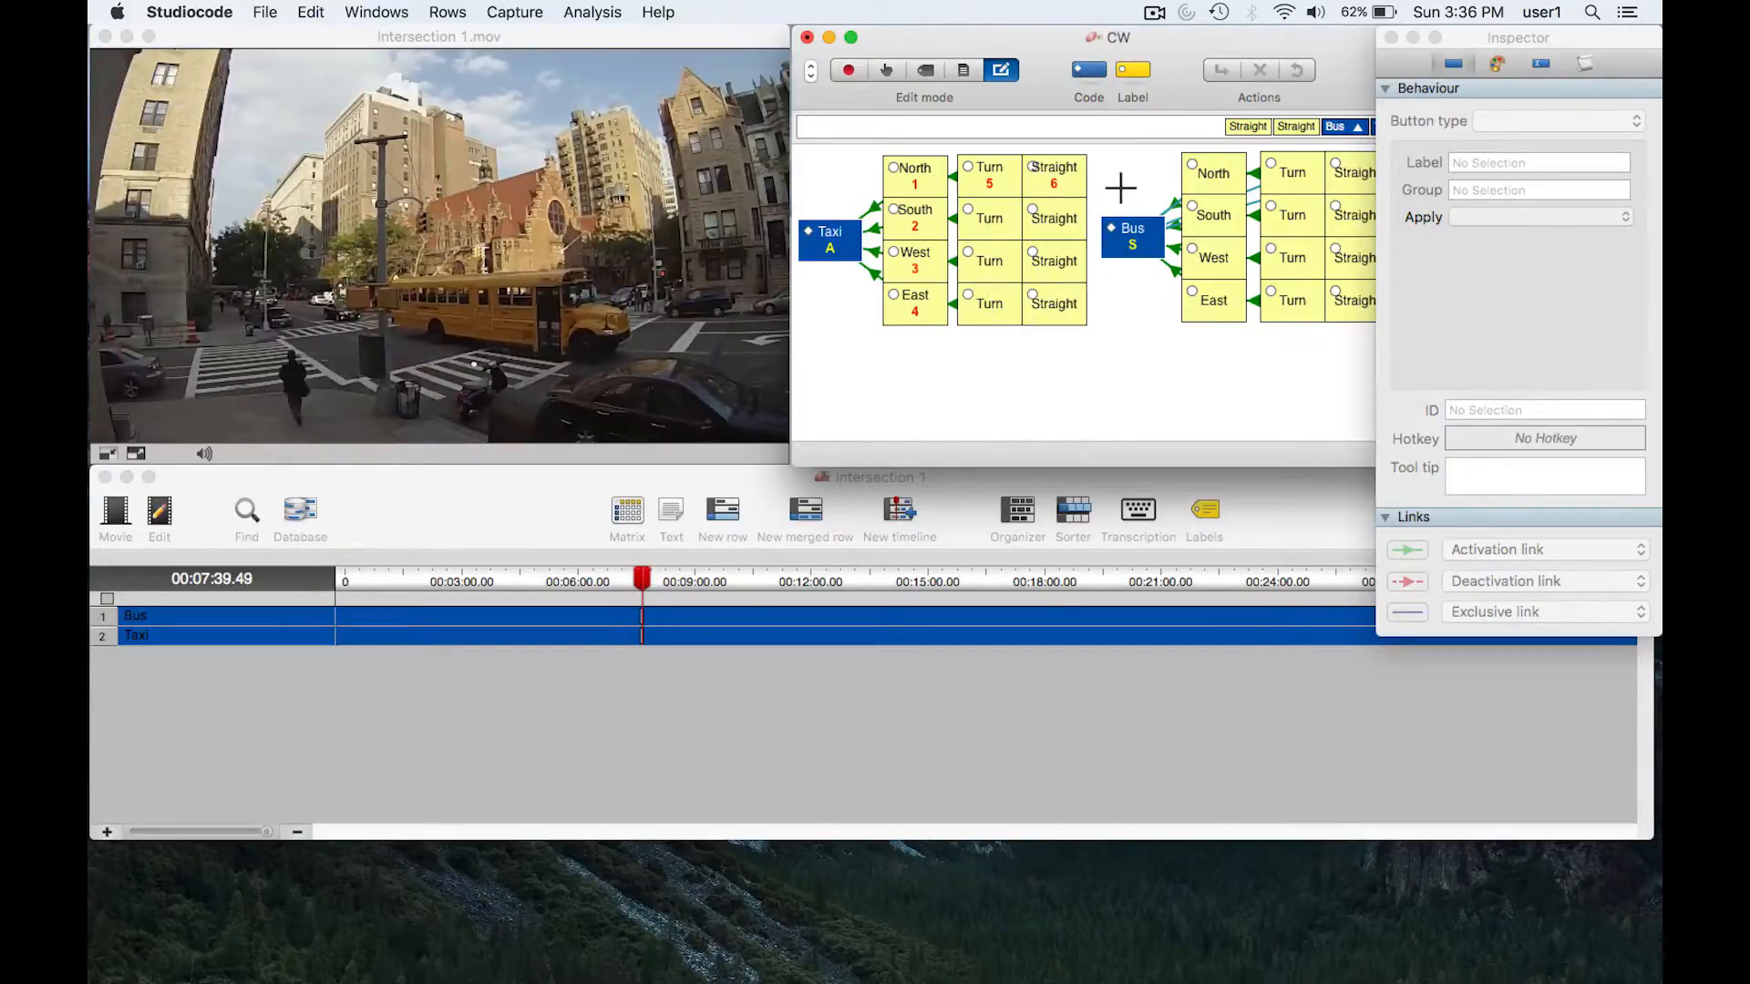
{"action": "left_click", "coordinate": [1329, 176]}
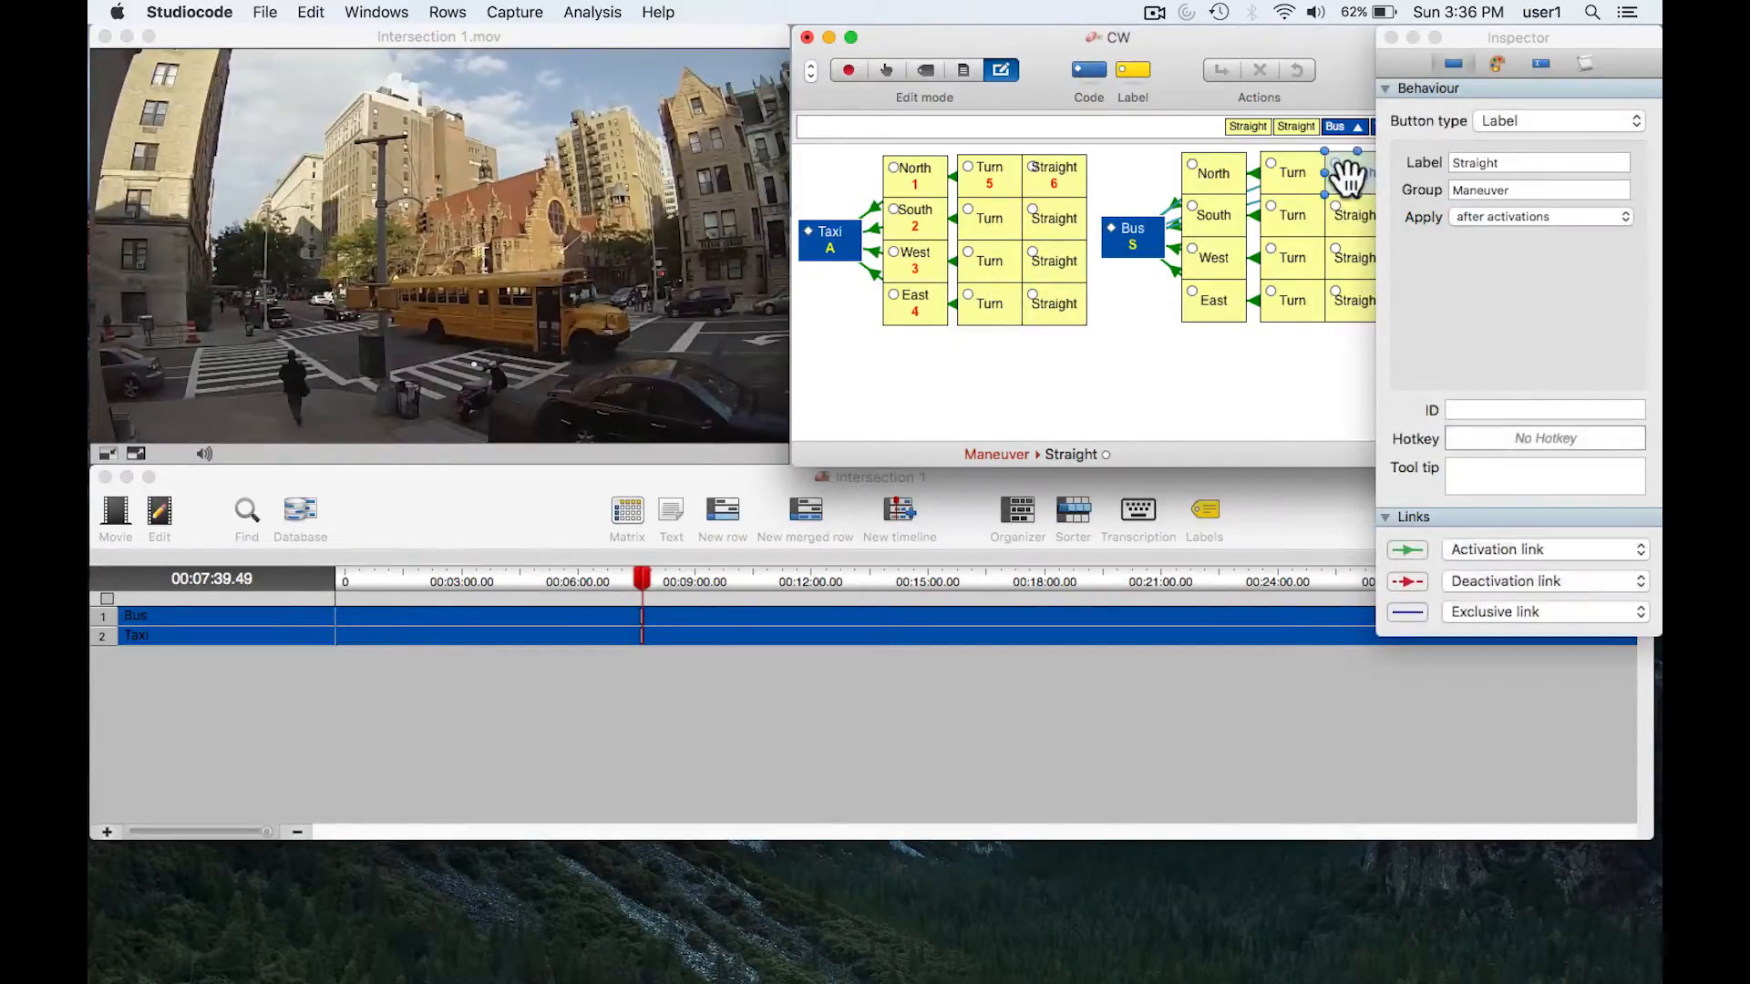
{"action": "left_click", "coordinate": [1283, 167]}
{"action": "left_click", "coordinate": [1219, 171]}
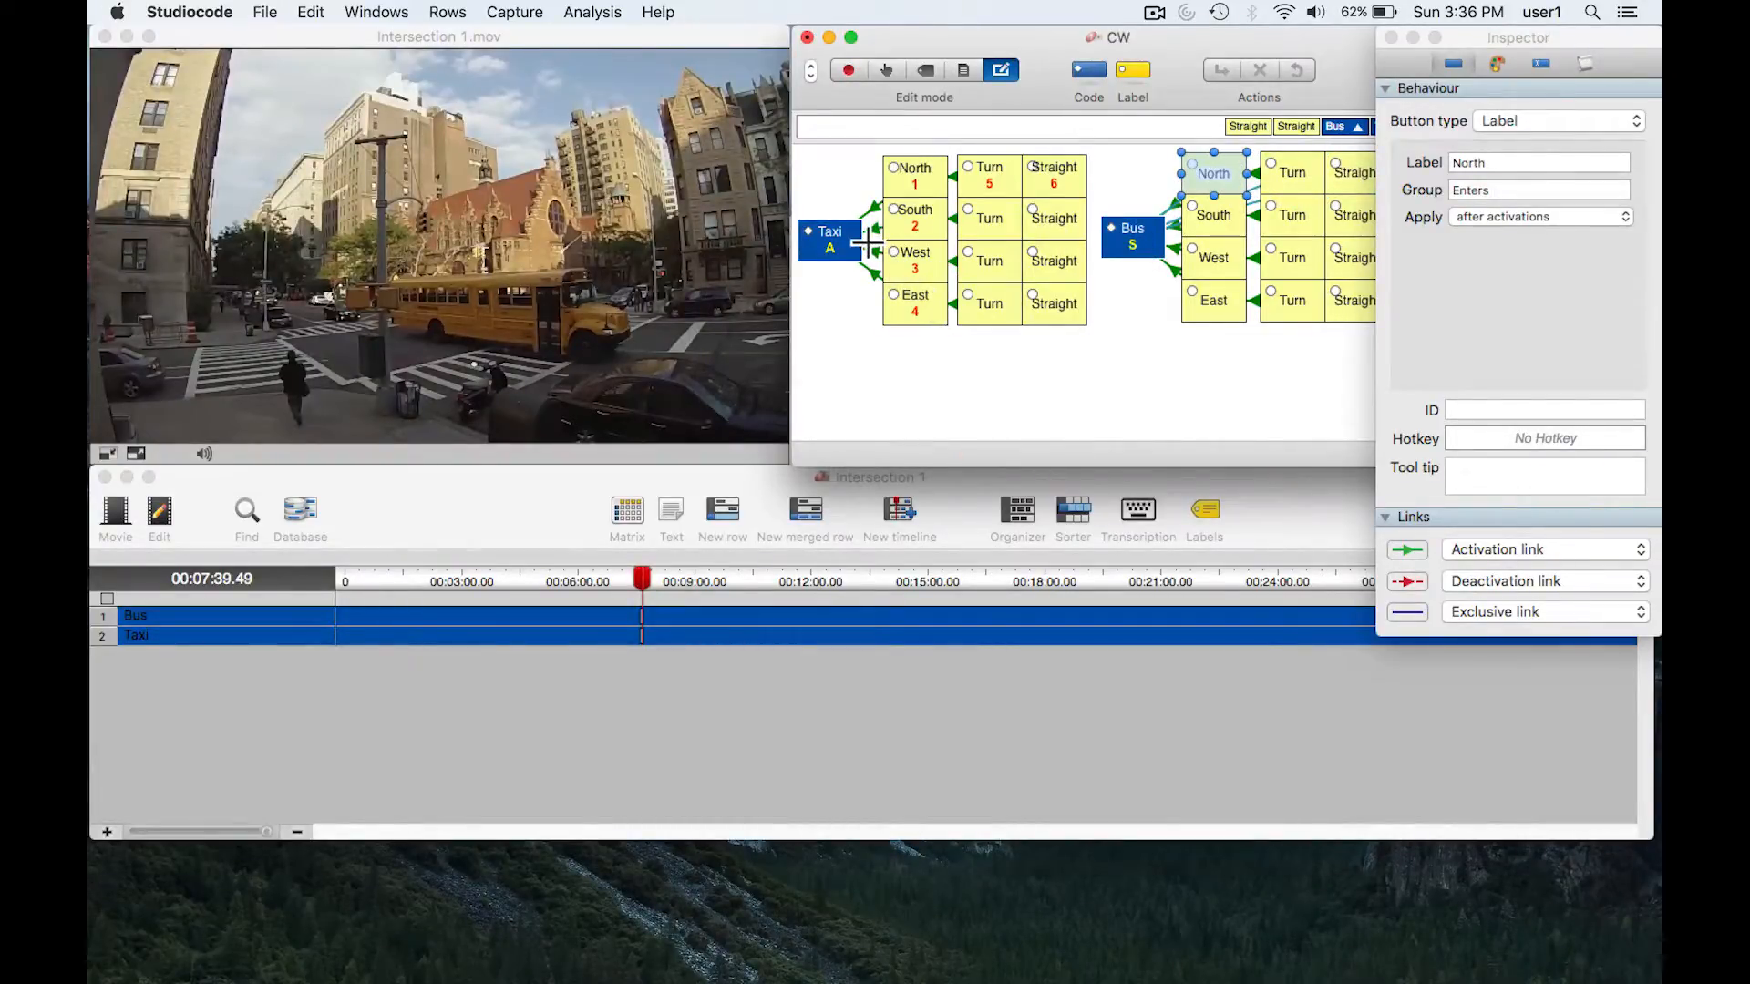
- Delete the recorded Bus and Taxi instances from their timeline rows
{"action": "left_click", "coordinate": [619, 617]}
{"action": "key", "text": "BackSpace"}
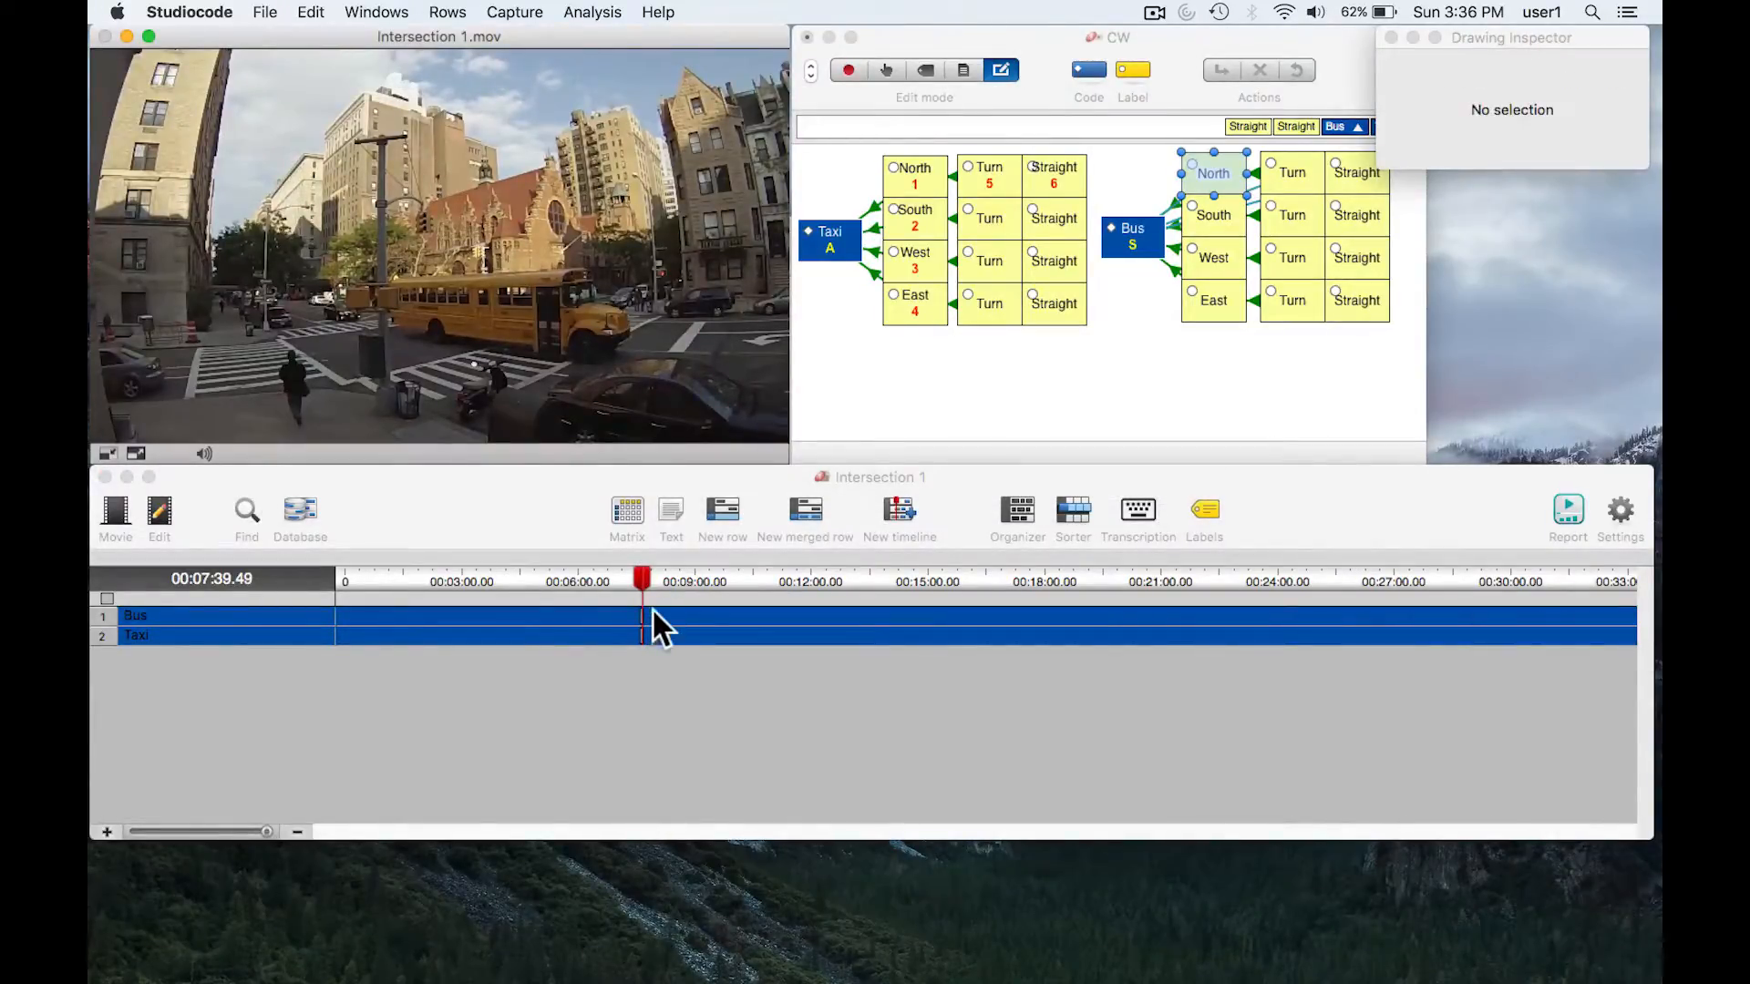
{"action": "key", "text": "BackSpace"}
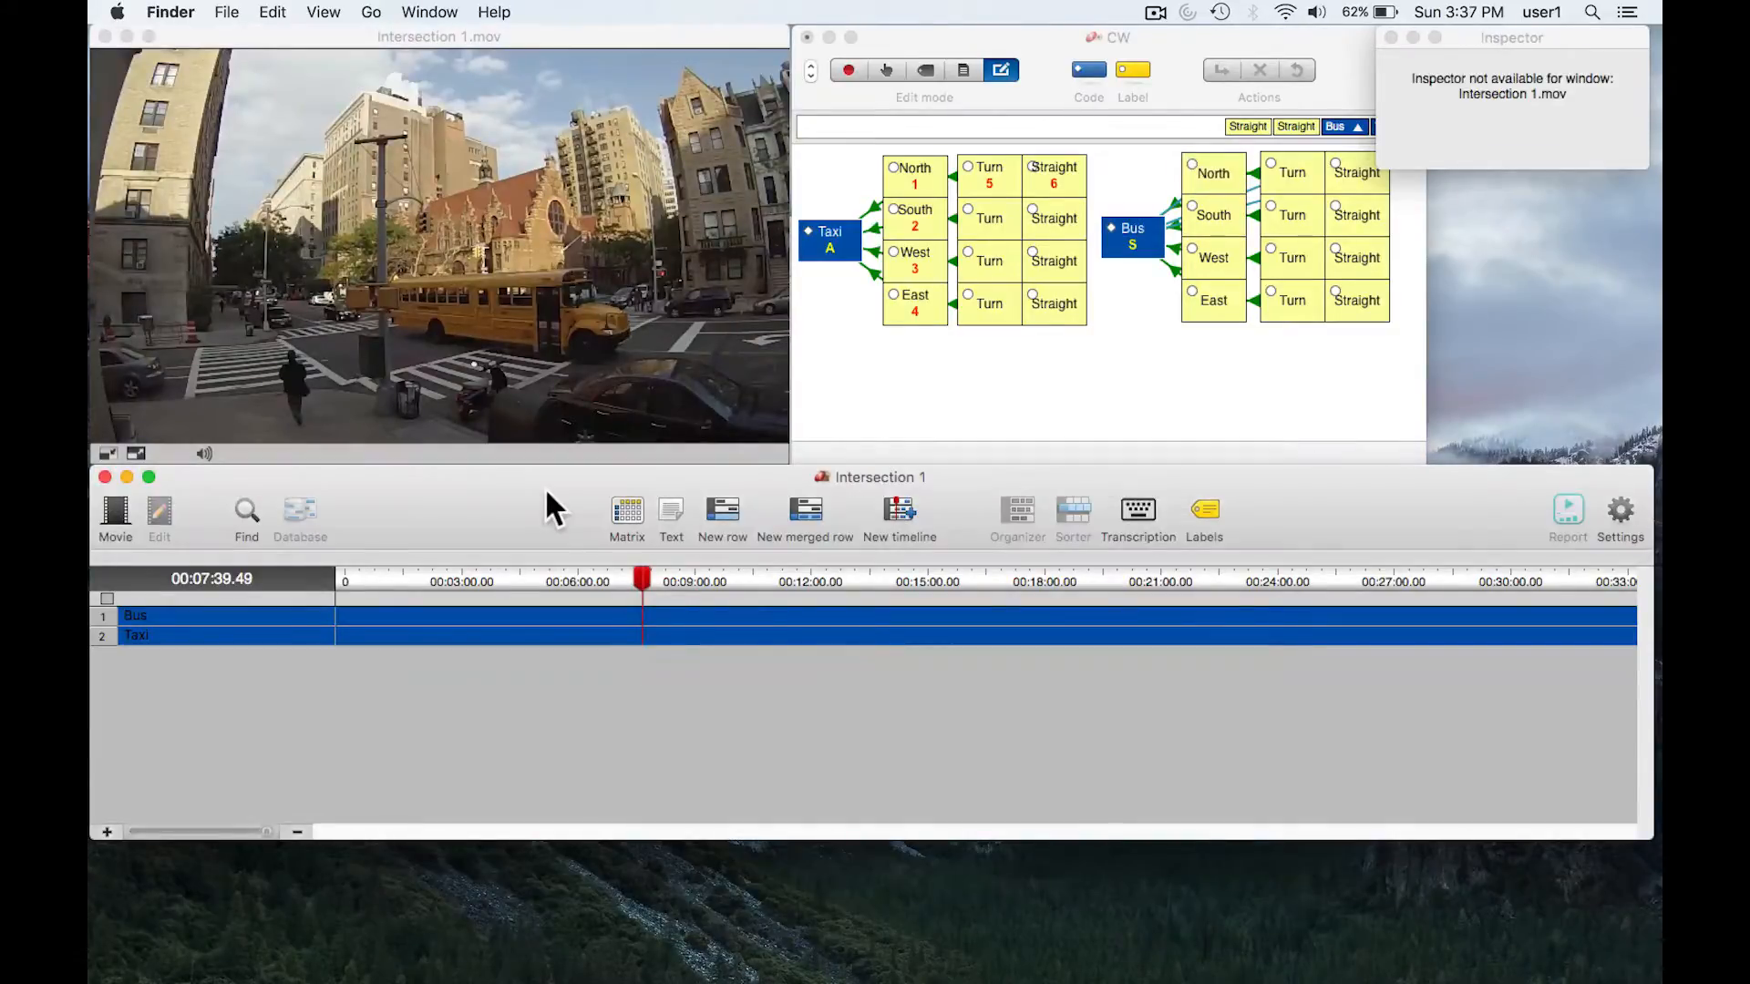
- Switch the code window to Code mode and rewind the movie to about 00:07:38.52, with playback paused
{"action": "left_click", "coordinate": [883, 68]}
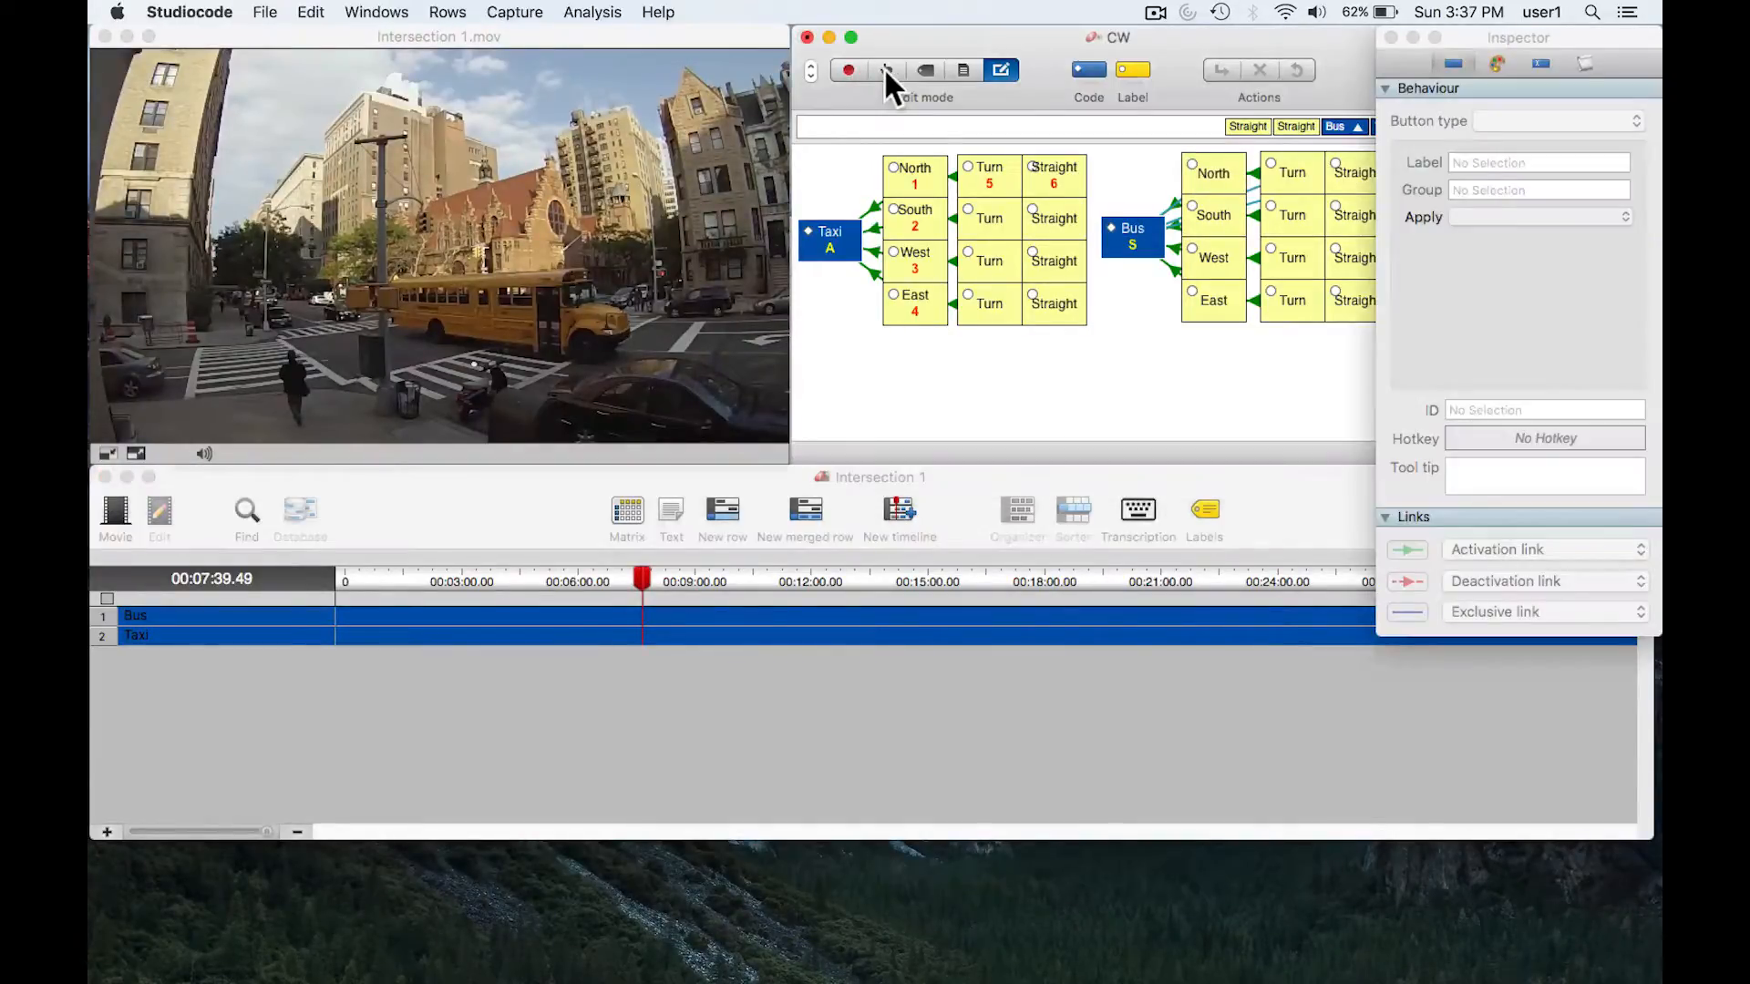
{"action": "left_click", "coordinate": [885, 67]}
{"action": "key", "text": "Down"}
{"action": "key", "text": "Left"}
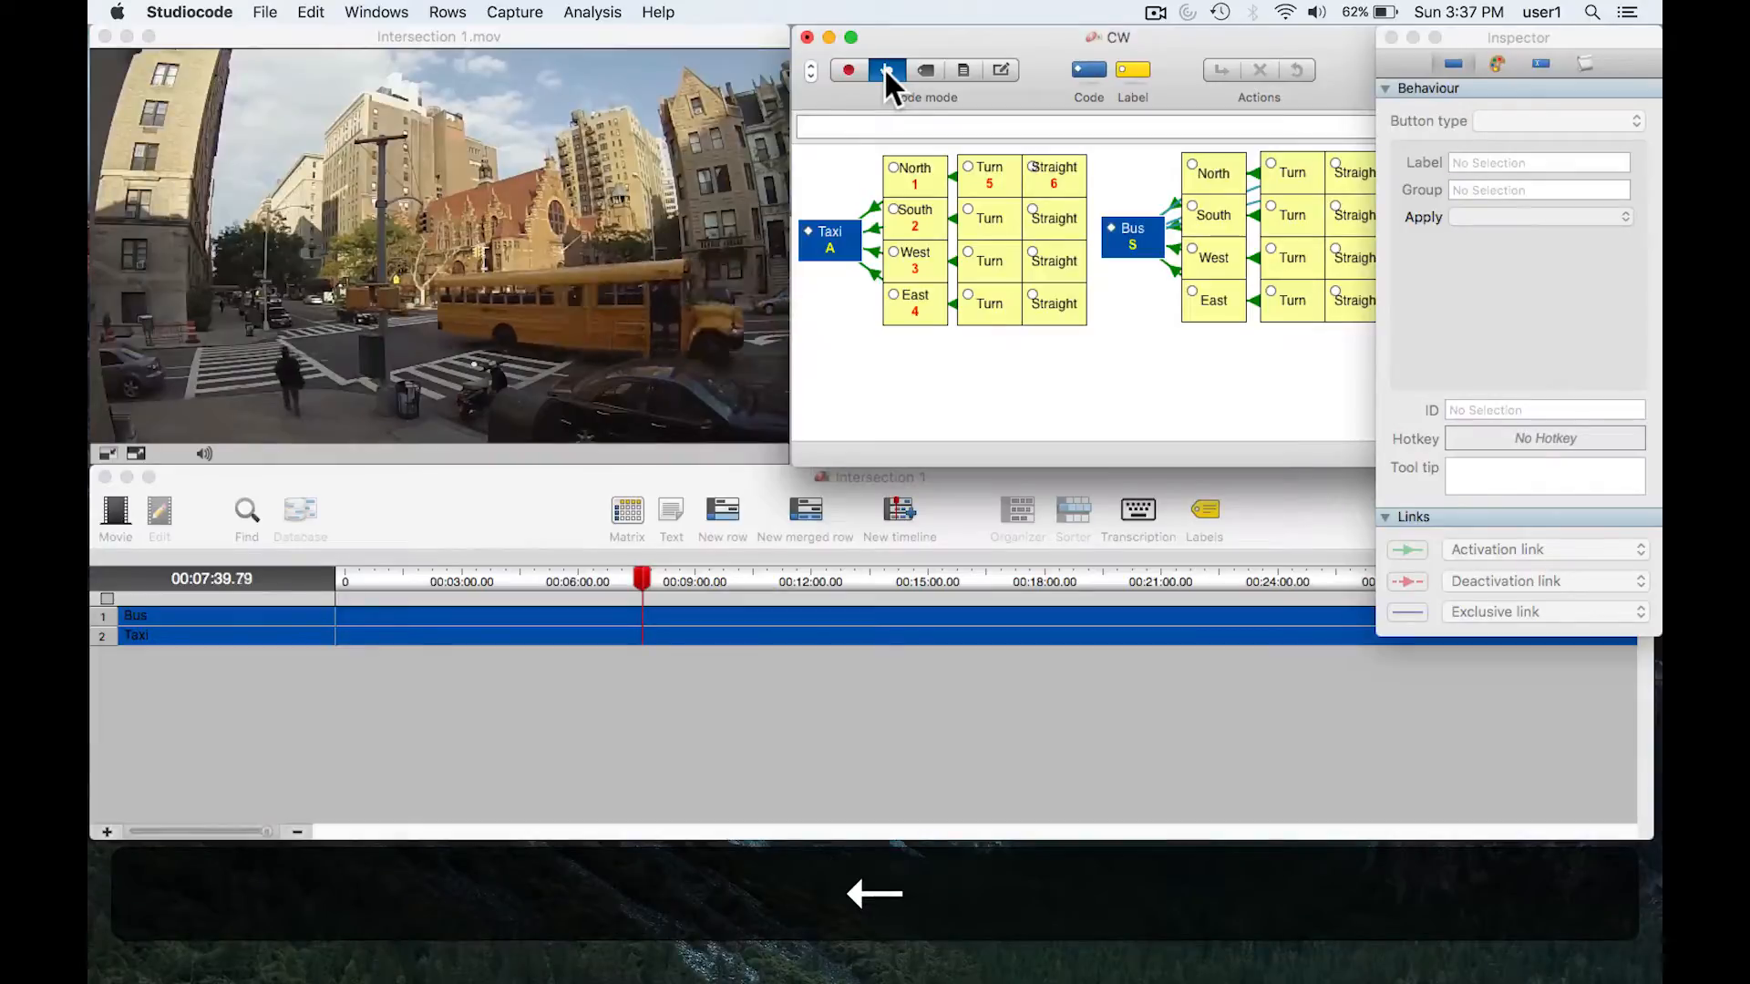
{"action": "key", "text": "Up"}
{"action": "key", "text": "Down"}
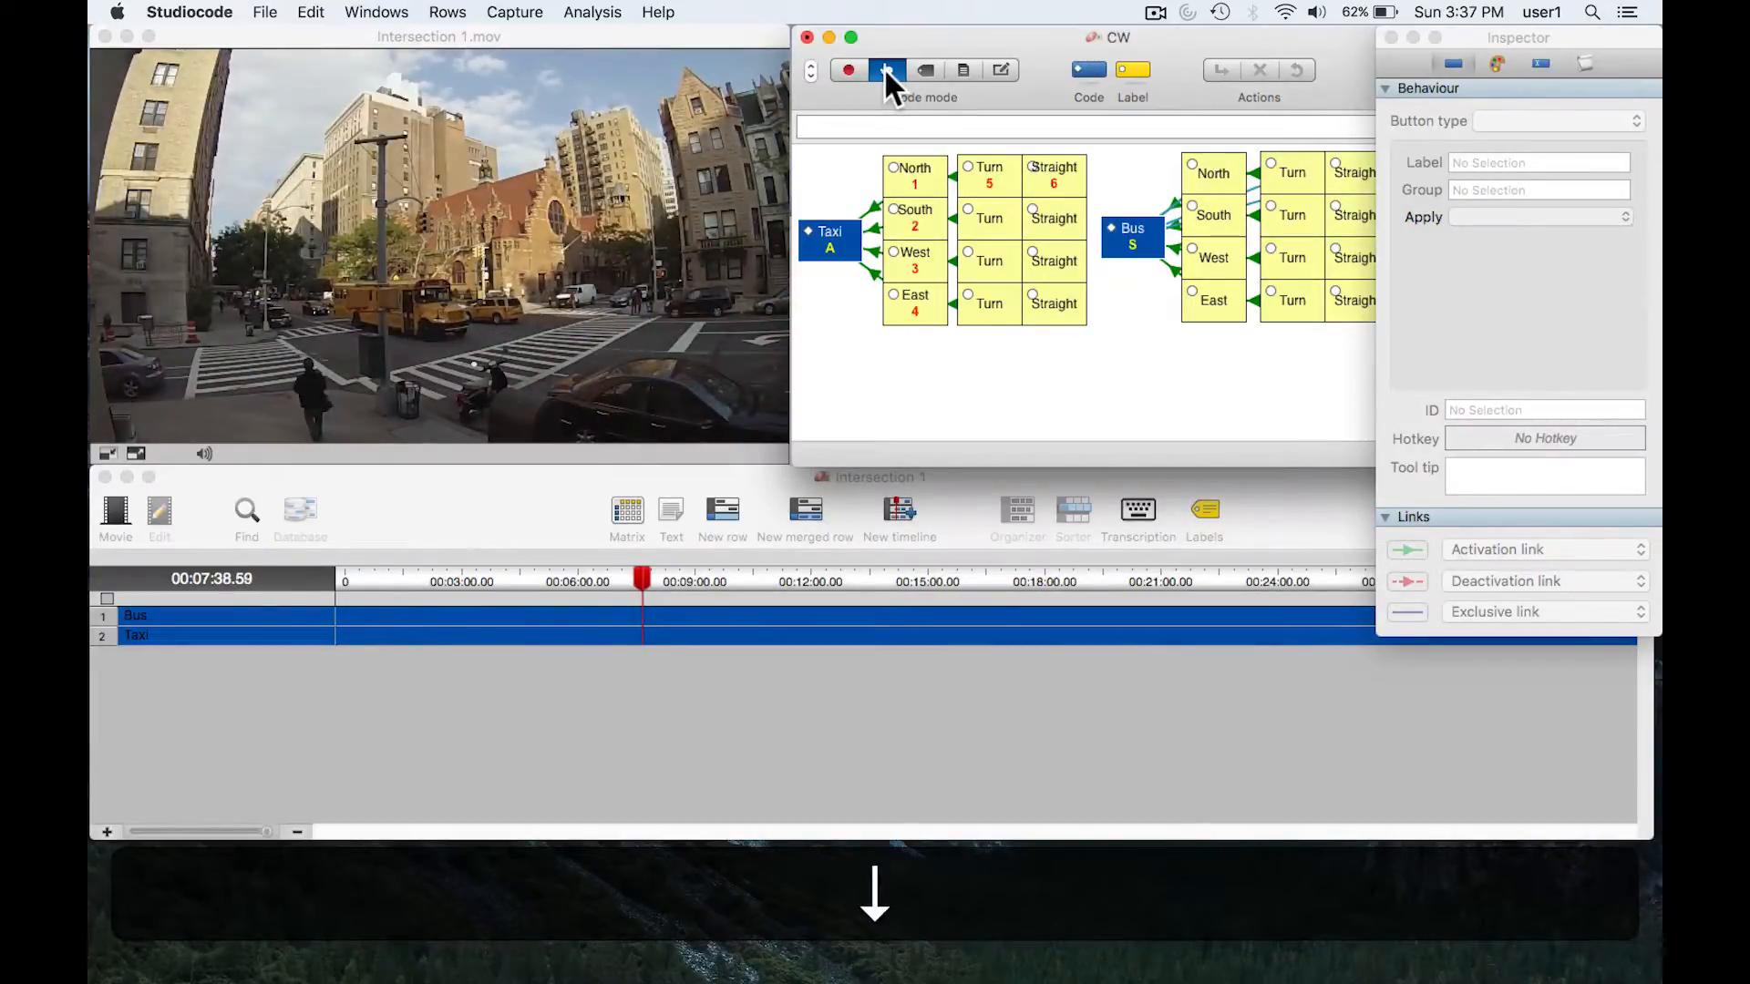
{"action": "key", "text": "Left"}
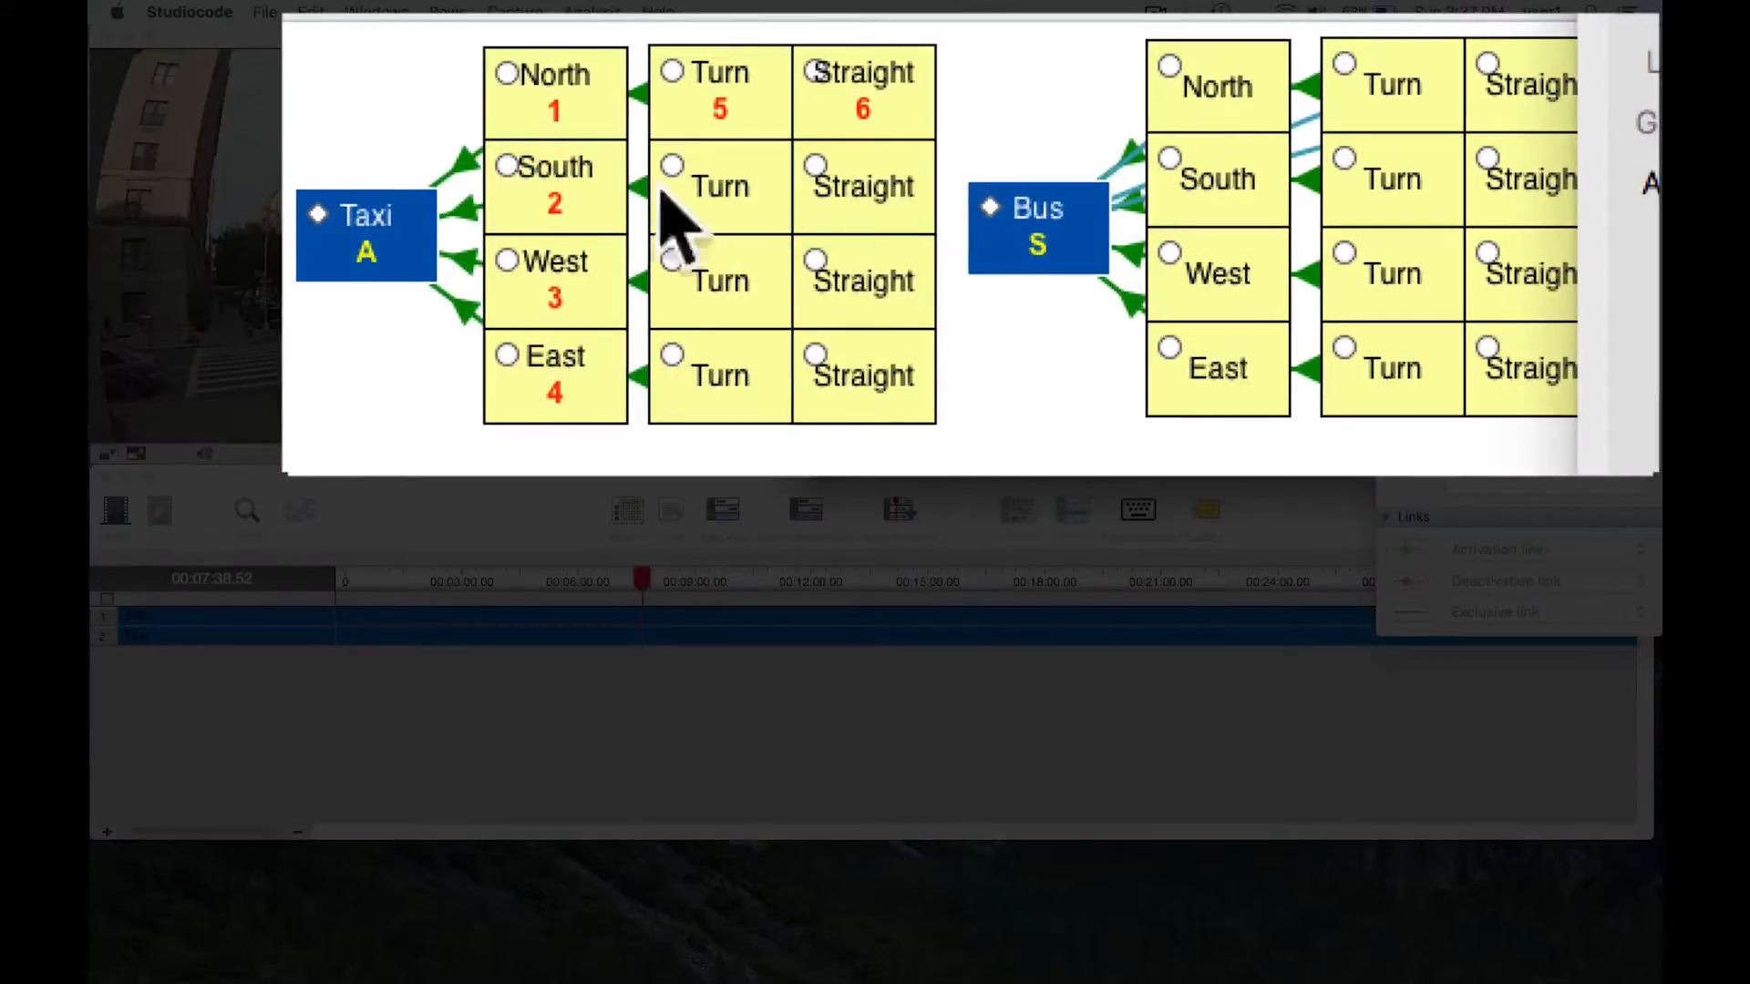
- Record overlapping Taxi (South, Straight) and Bus (North, Straight) instances again, and check the labels on the Taxi instance
{"action": "key", "text": "a"}
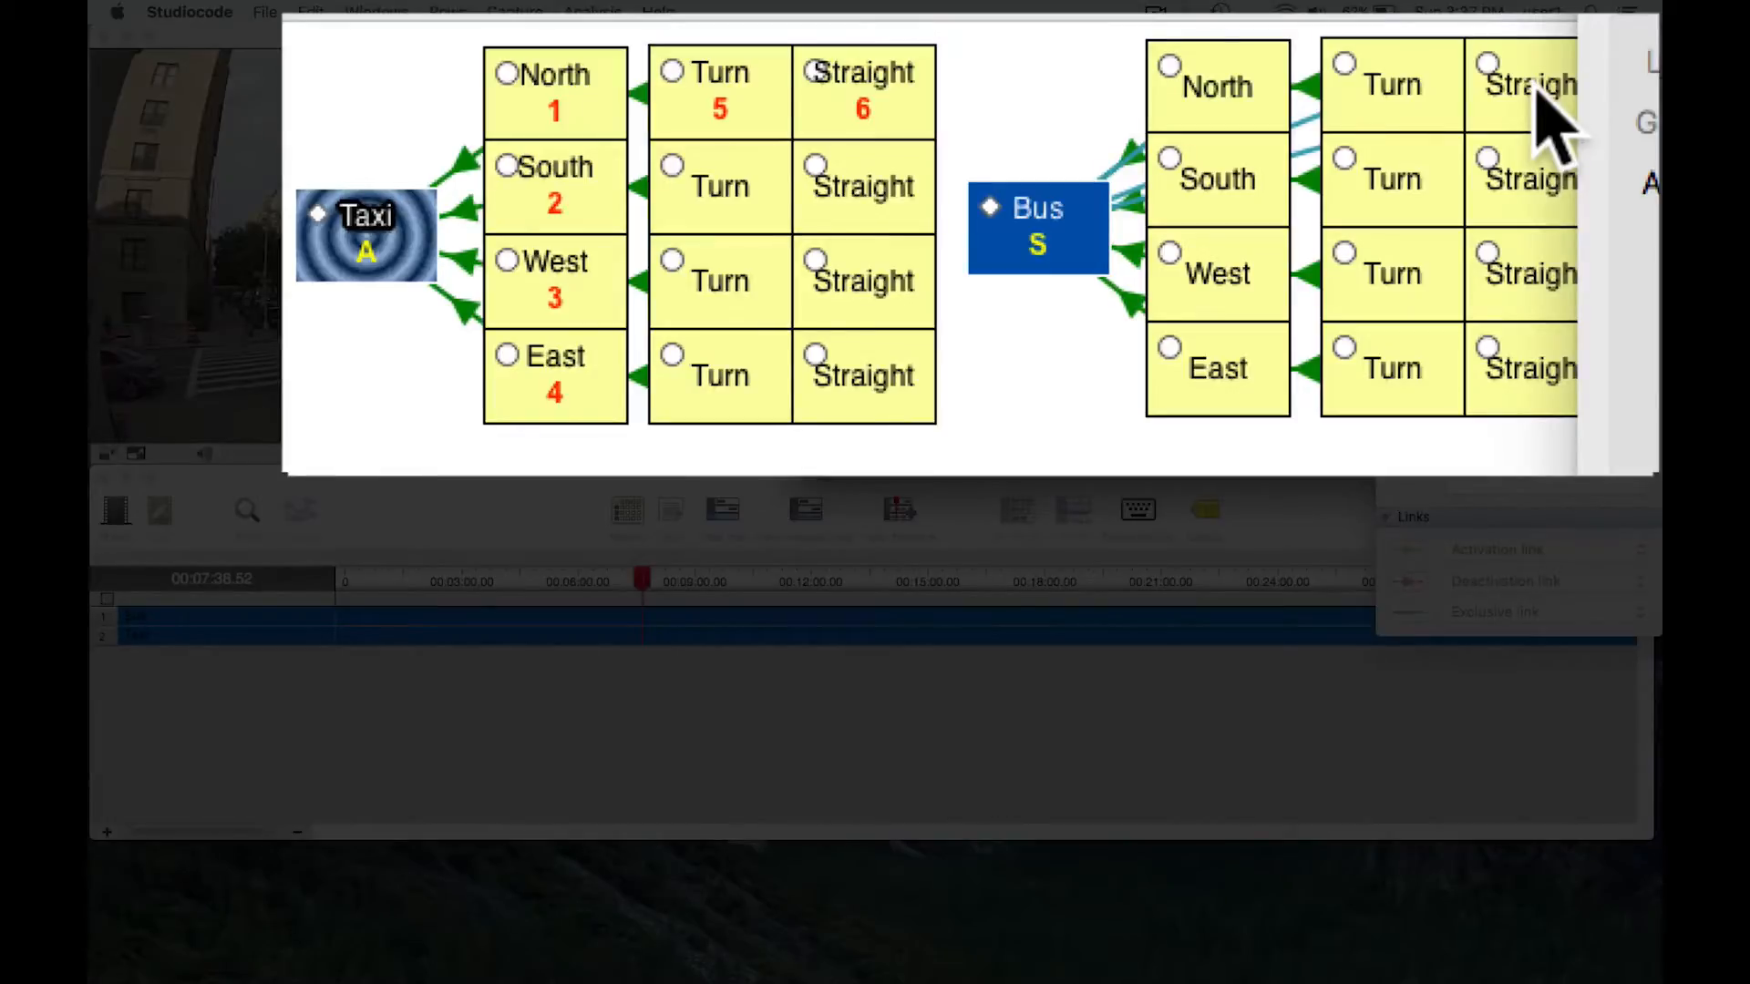
{"action": "key", "text": "s"}
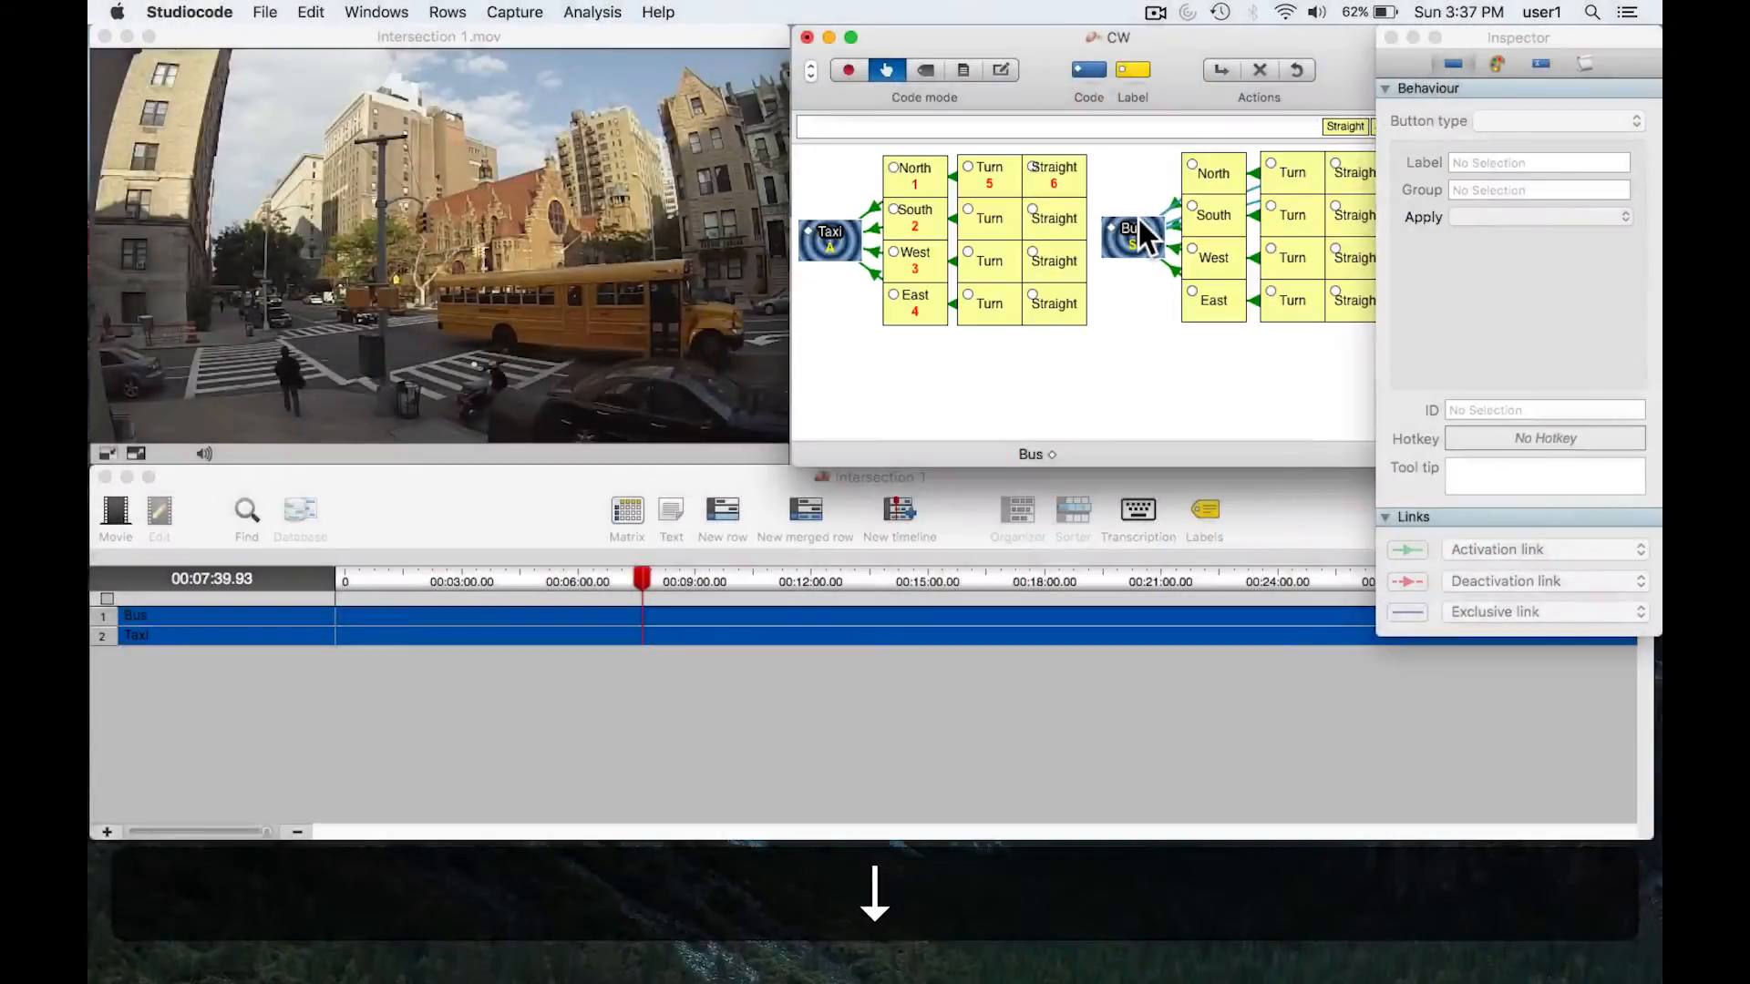
{"action": "left_click", "coordinate": [1138, 237]}
{"action": "left_click", "coordinate": [843, 239]}
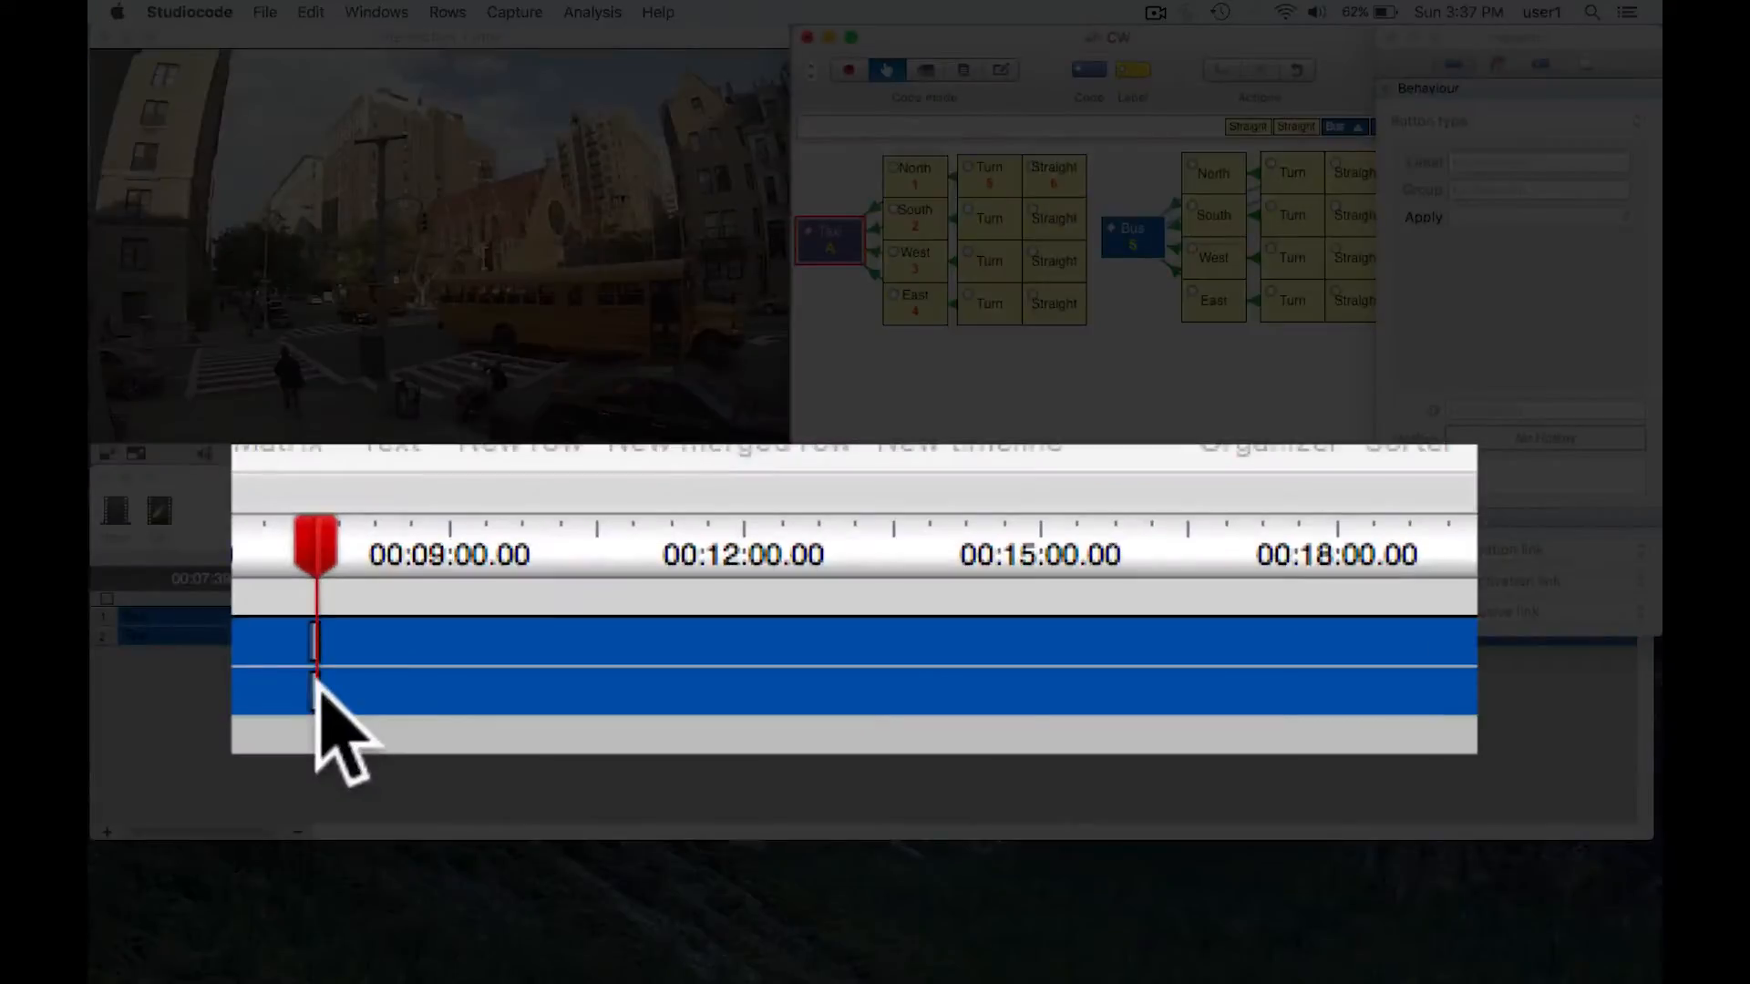
{"action": "mouse_move", "coordinate": [309, 699]}
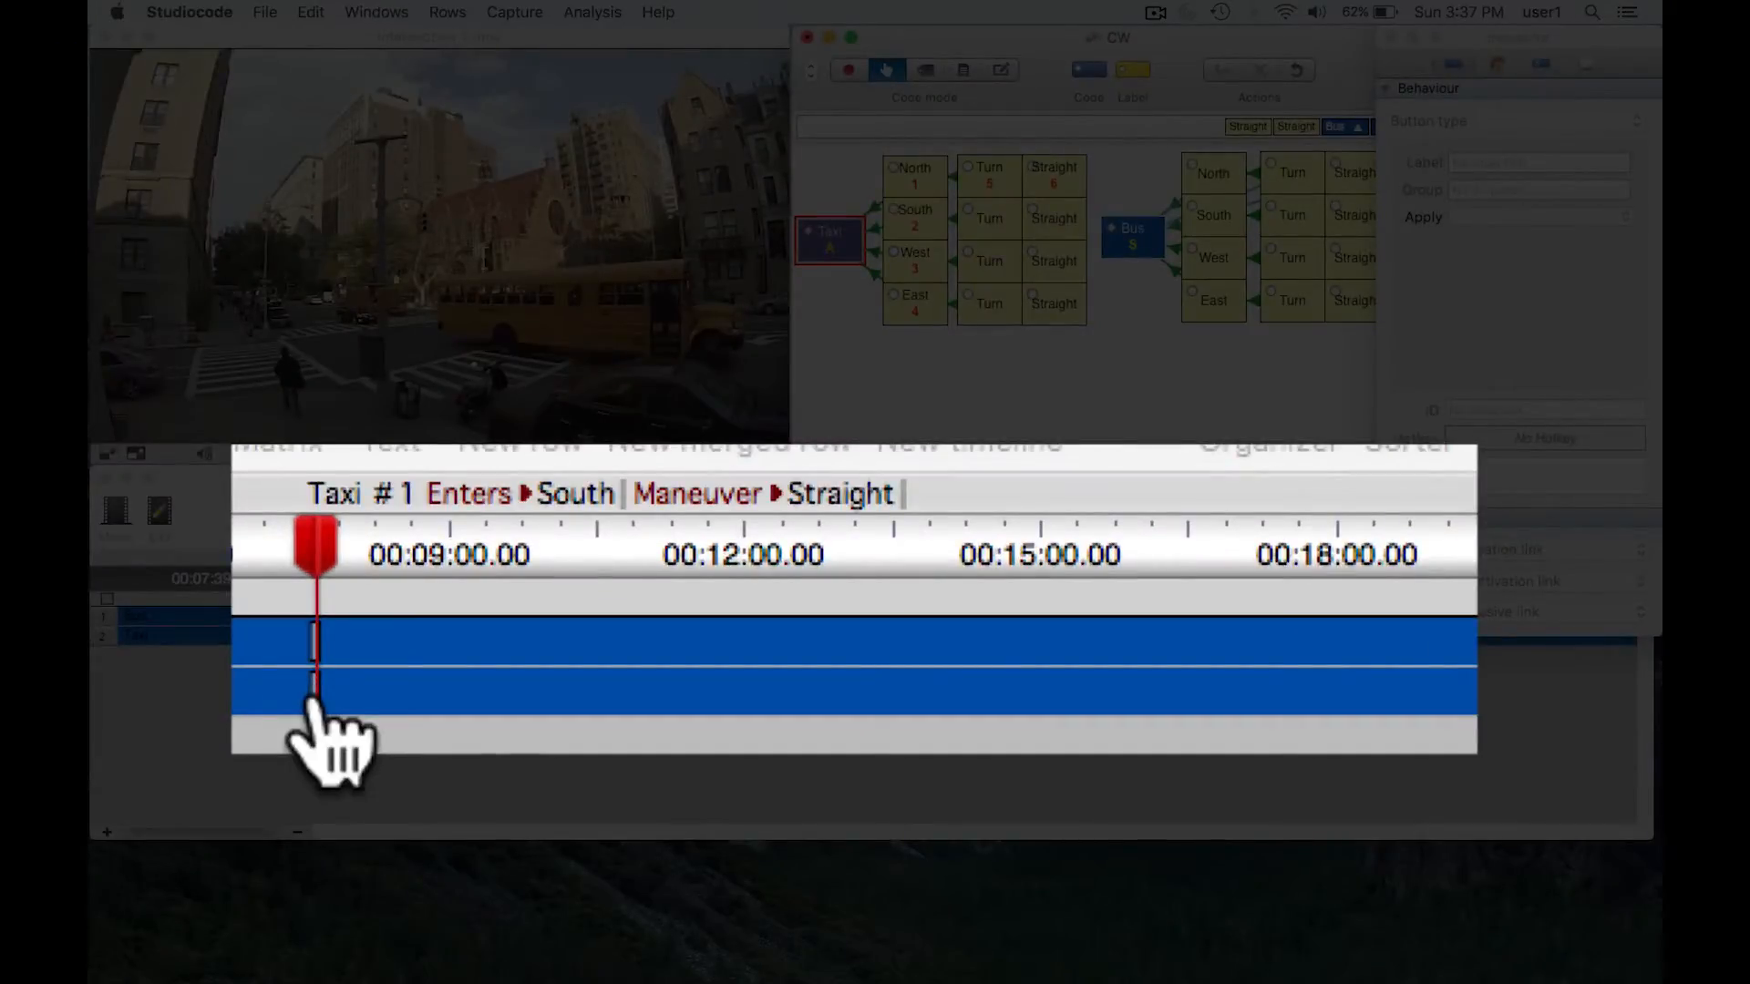